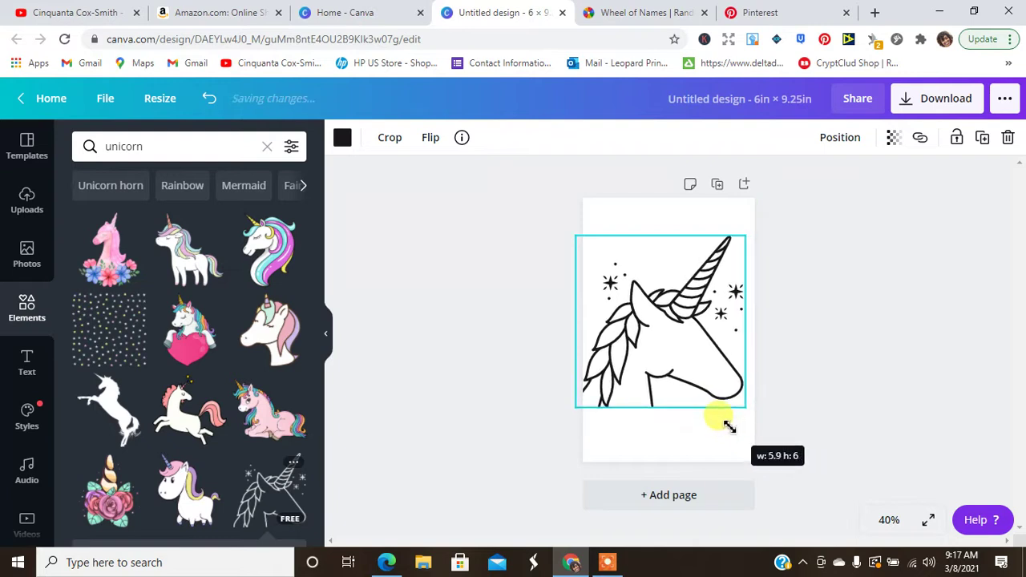
Shrink the unicorn head outline to fit within the page width and centre it on the page.
{"action": "left_click_drag", "start_coordinate": [575, 236], "coordinate": [593, 250]}
{"action": "mouse_move", "coordinate": [664, 339]}
{"action": "left_mouse_down"}
{"action": "mouse_move", "coordinate": [657, 355]}
{"action": "mouse_move", "coordinate": [658, 320]}
{"action": "mouse_move", "coordinate": [661, 333]}
{"action": "left_mouse_up"}
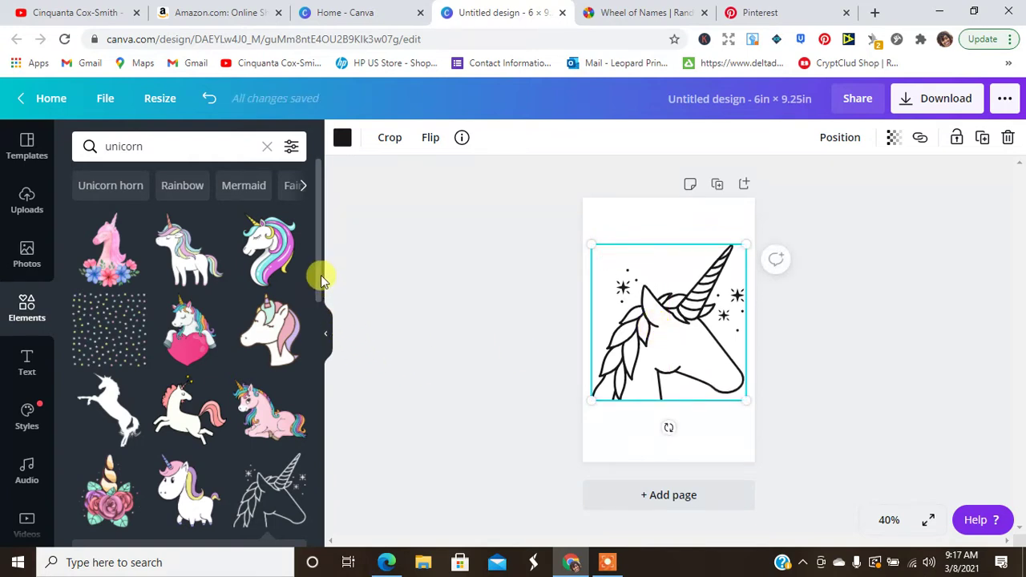
{"action": "left_click_drag", "start_coordinate": [319, 289], "coordinate": [321, 354]}
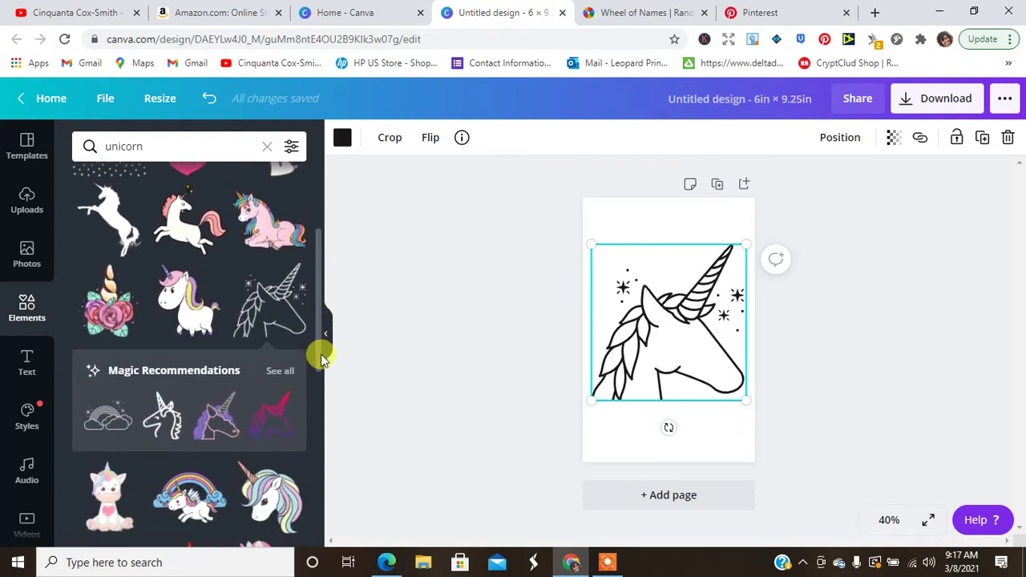
{"action": "left_click", "coordinate": [94, 412]}
{"action": "left_click", "coordinate": [665, 347]}
{"action": "left_click_drag", "start_coordinate": [671, 347], "coordinate": [800, 324]}
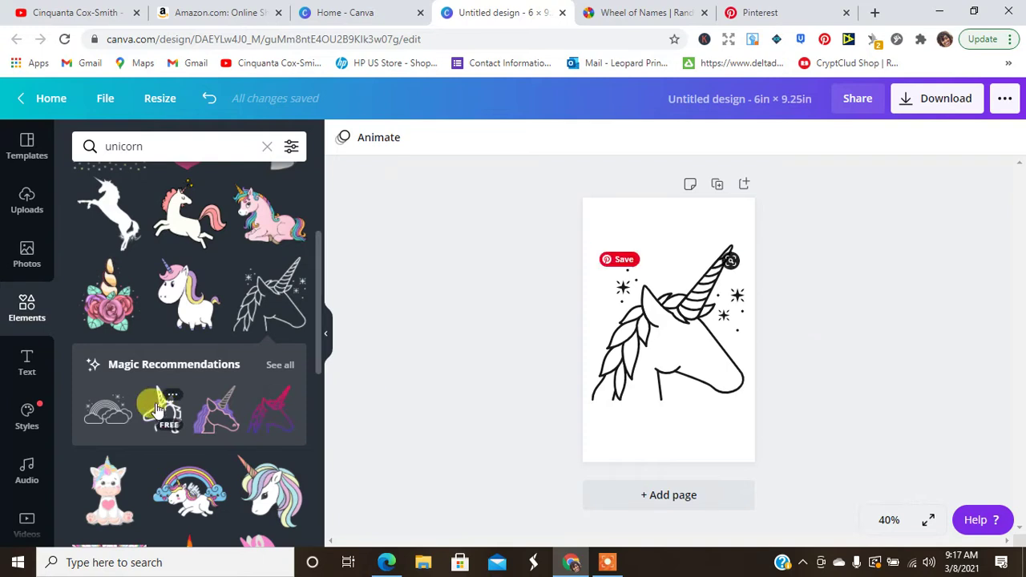
Add the recommended rainbow-and-clouds outline, enlarge it slightly and place it above the unicorn head near the page's upper edge.
{"action": "left_click", "coordinate": [106, 408]}
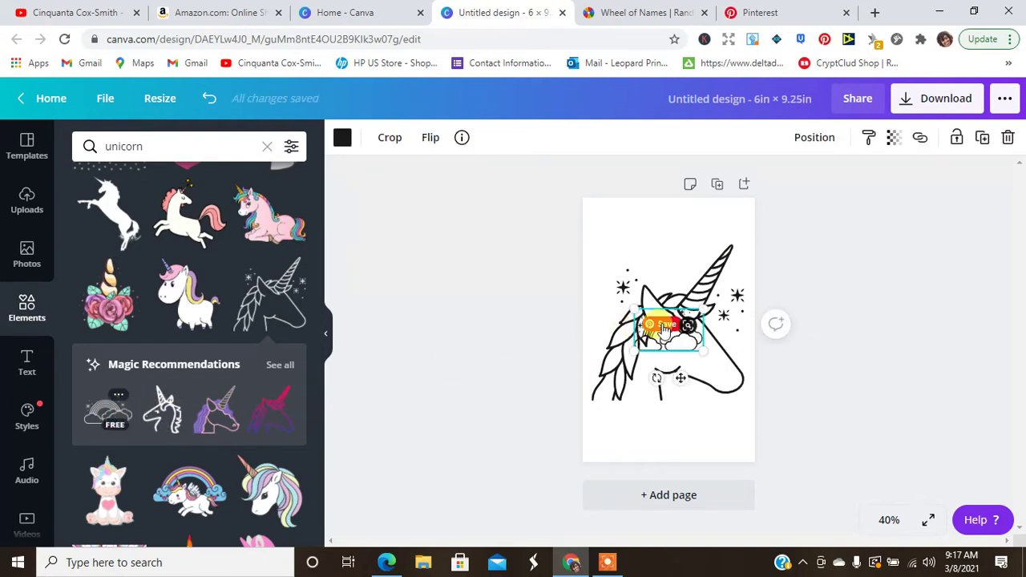
{"action": "left_click_drag", "start_coordinate": [624, 294], "coordinate": [602, 282]}
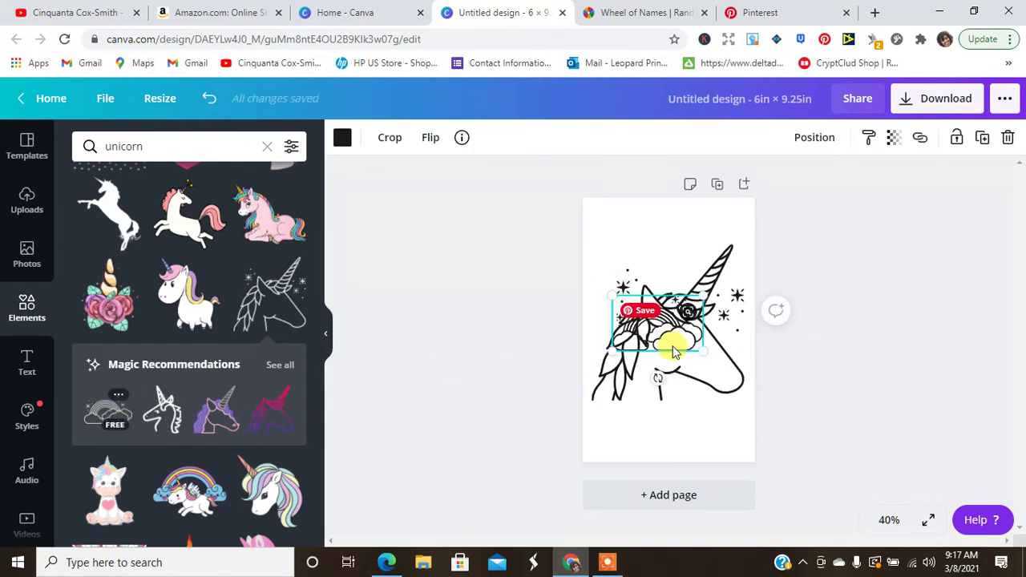
{"action": "left_click_drag", "start_coordinate": [673, 347], "coordinate": [658, 253]}
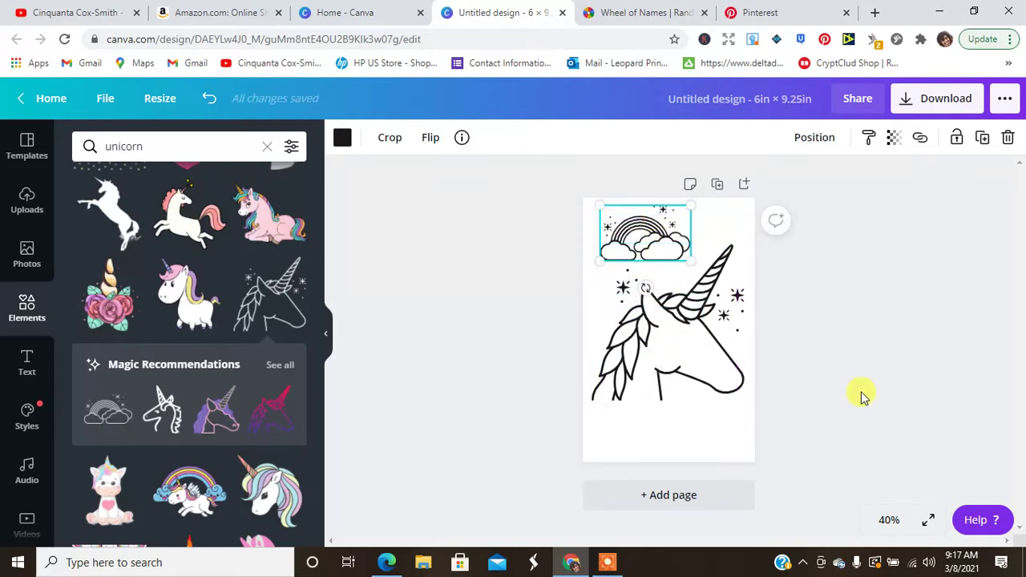
{"action": "left_click", "coordinate": [858, 394]}
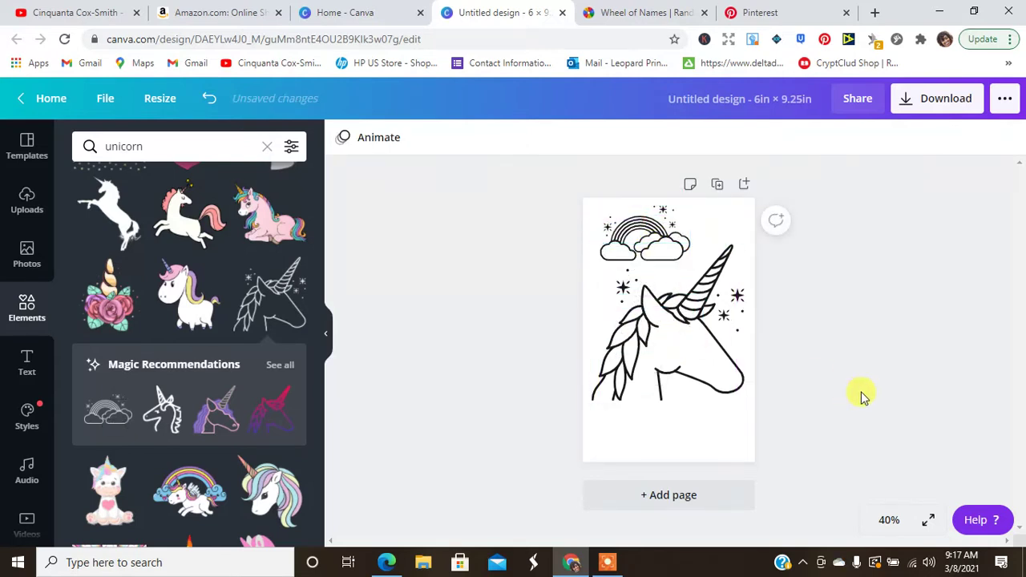
Show all recommended graphics, add the castle outline, and place it at a reduced size in the page's lower-right corner.
{"action": "left_click", "coordinate": [280, 366]}
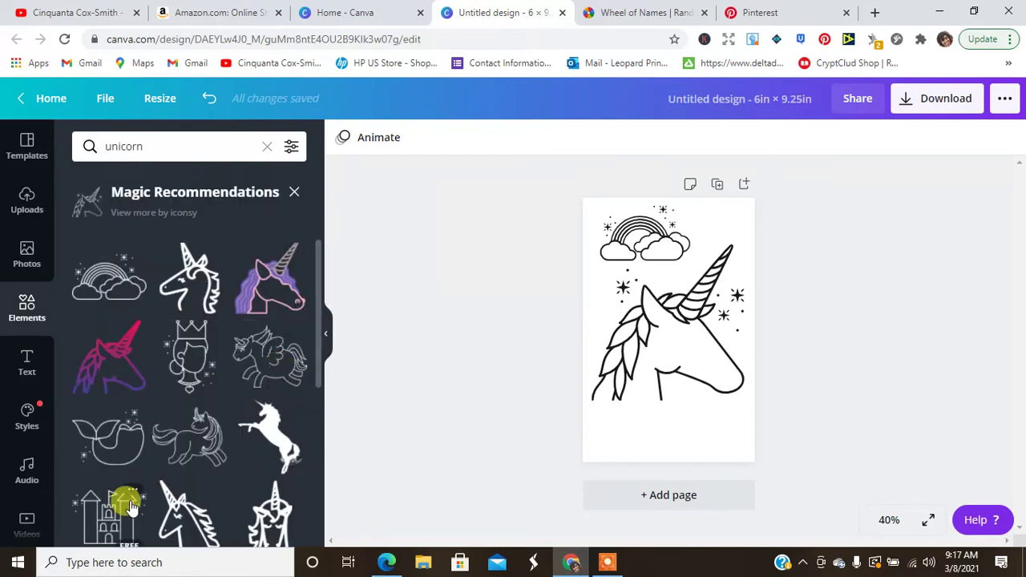
{"action": "left_click", "coordinate": [105, 508]}
{"action": "left_click_drag", "start_coordinate": [693, 362], "coordinate": [708, 422]}
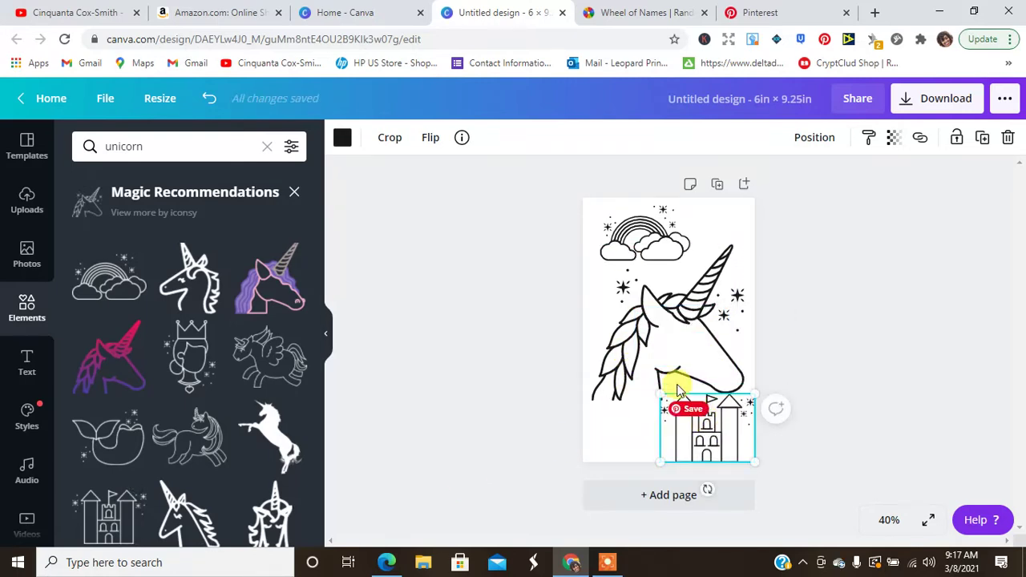
{"action": "left_click_drag", "start_coordinate": [661, 393], "coordinate": [673, 412]}
{"action": "left_click", "coordinate": [866, 279]}
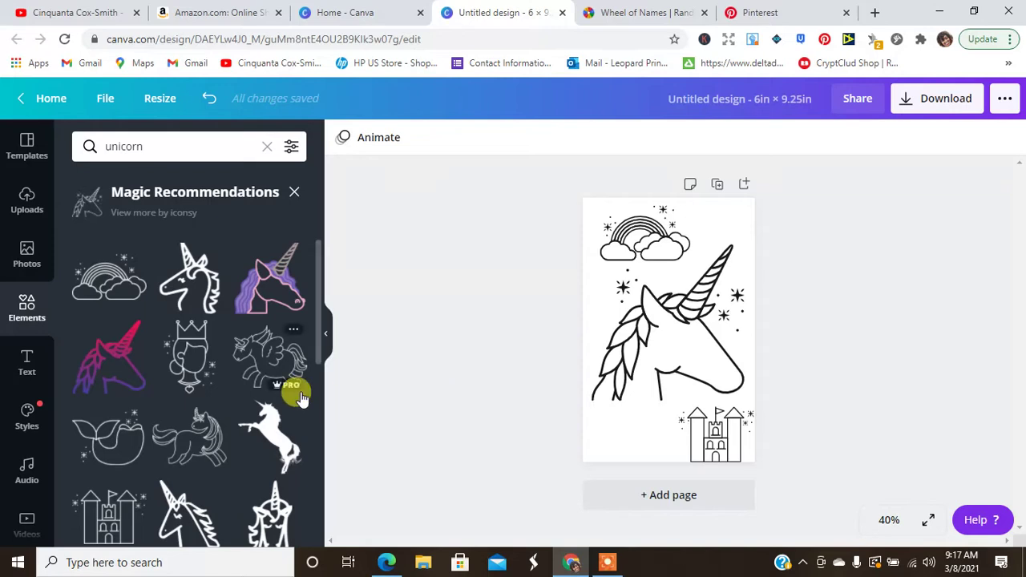
Delete the castle from the first page.
{"action": "left_click_drag", "start_coordinate": [317, 260], "coordinate": [318, 332]}
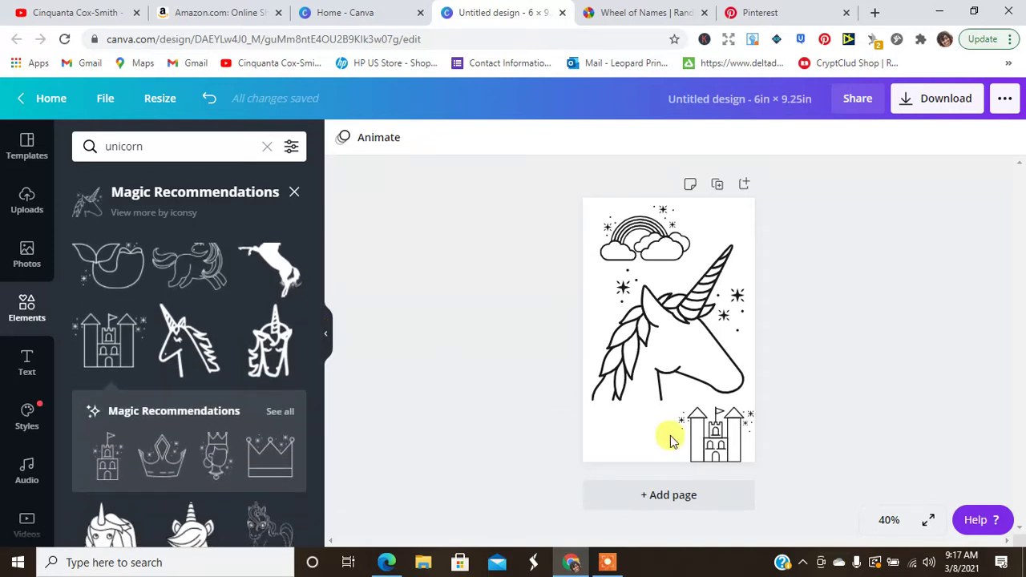
{"action": "left_click", "coordinate": [721, 451]}
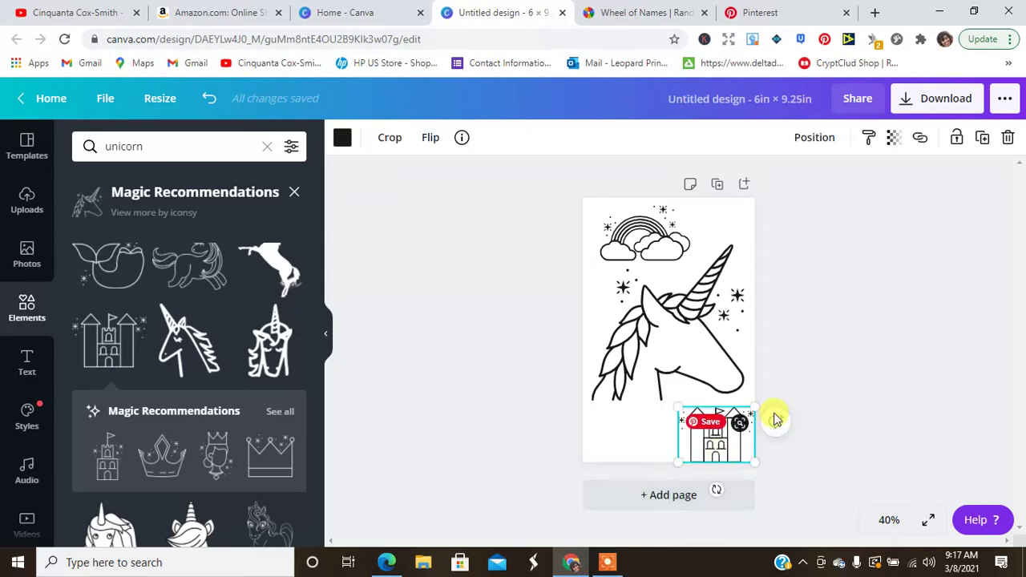
{"action": "left_click", "coordinate": [1006, 141]}
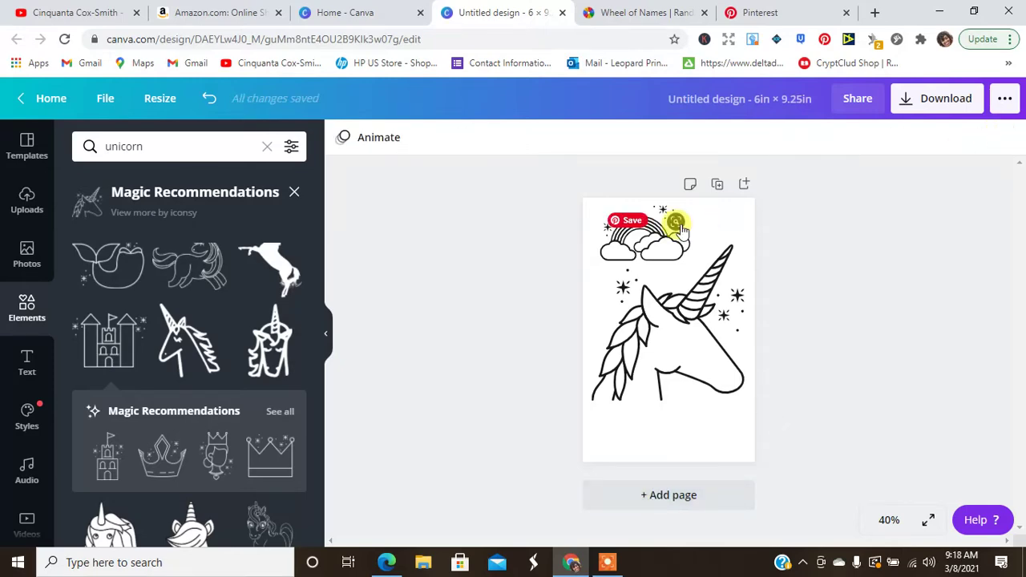
Duplicate the rainbow-and-clouds graphic and place the copy below the unicorn head, near the page's lower-right corner.
{"action": "left_click", "coordinate": [676, 222]}
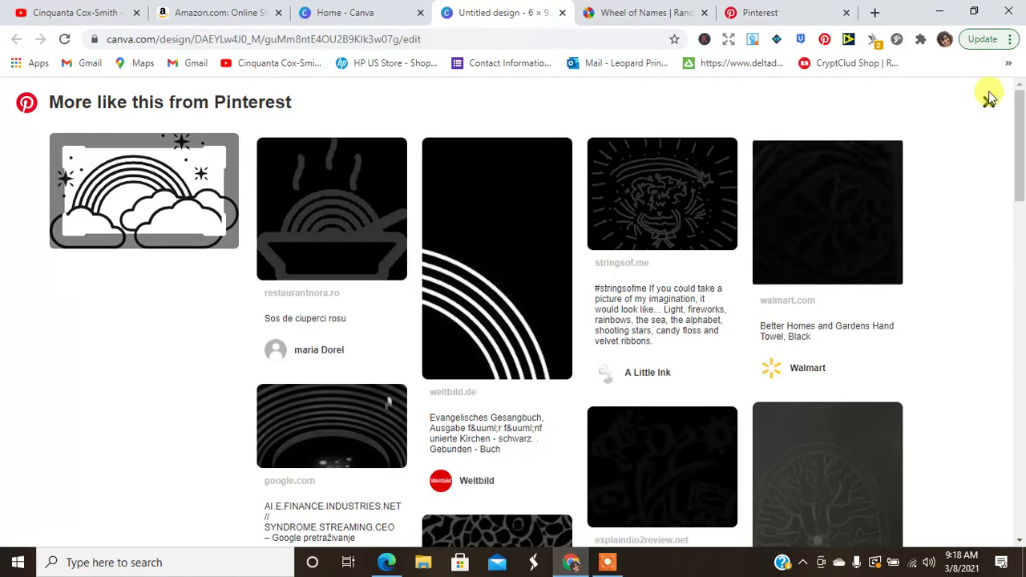
{"action": "left_click", "coordinate": [991, 98]}
{"action": "left_click", "coordinate": [646, 229]}
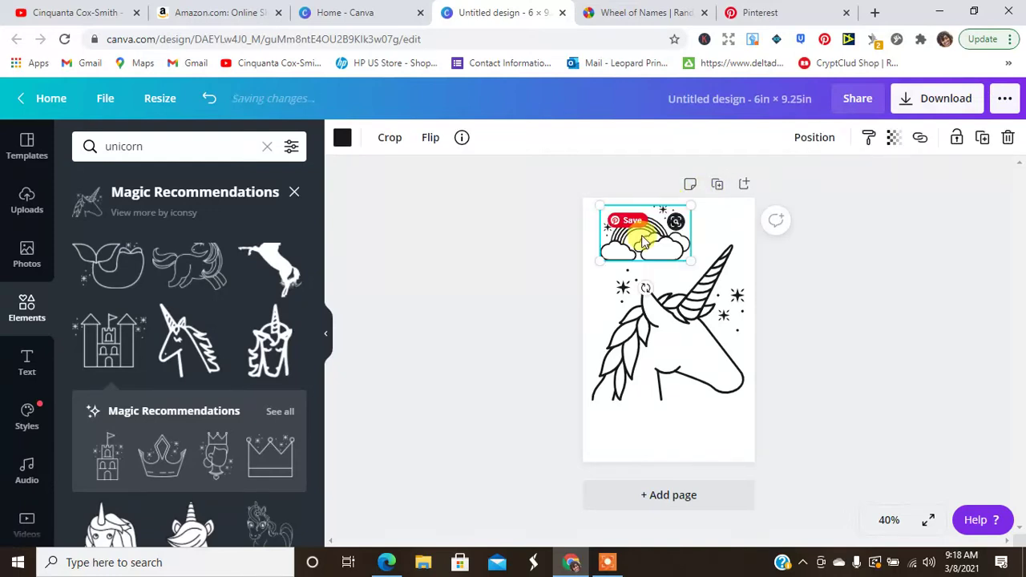
{"action": "left_click", "coordinate": [983, 137]}
{"action": "left_click_drag", "start_coordinate": [645, 255], "coordinate": [688, 445]}
Add a second page and place an enlarged castle outline centred along its lower edge.
{"action": "left_click", "coordinate": [659, 497]}
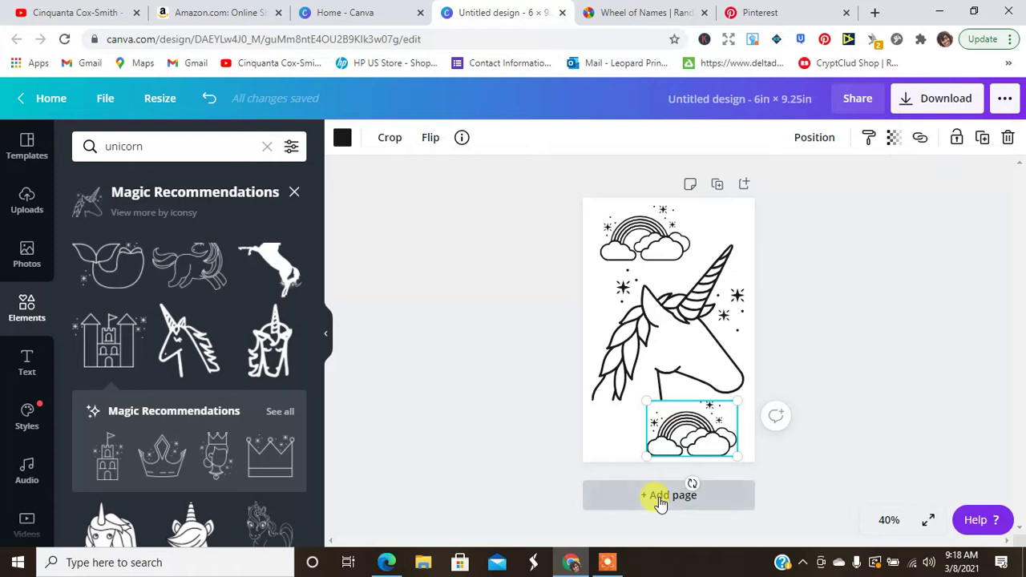
{"action": "left_click", "coordinate": [108, 337]}
{"action": "left_click_drag", "start_coordinate": [633, 377], "coordinate": [600, 448]}
{"action": "left_click_drag", "start_coordinate": [695, 424], "coordinate": [716, 430]}
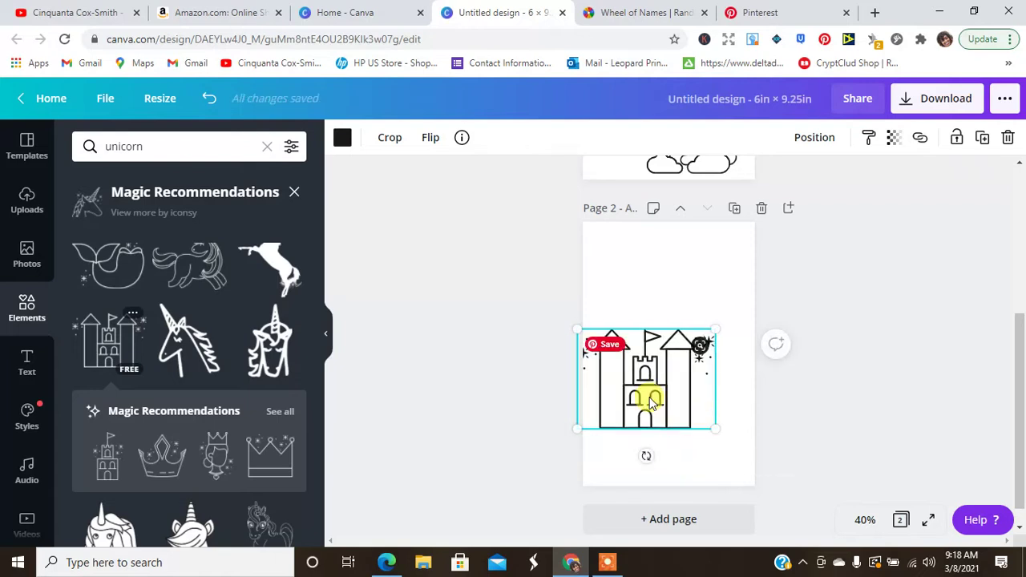
{"action": "left_click_drag", "start_coordinate": [651, 403], "coordinate": [663, 449]}
{"action": "left_click", "coordinate": [501, 323]}
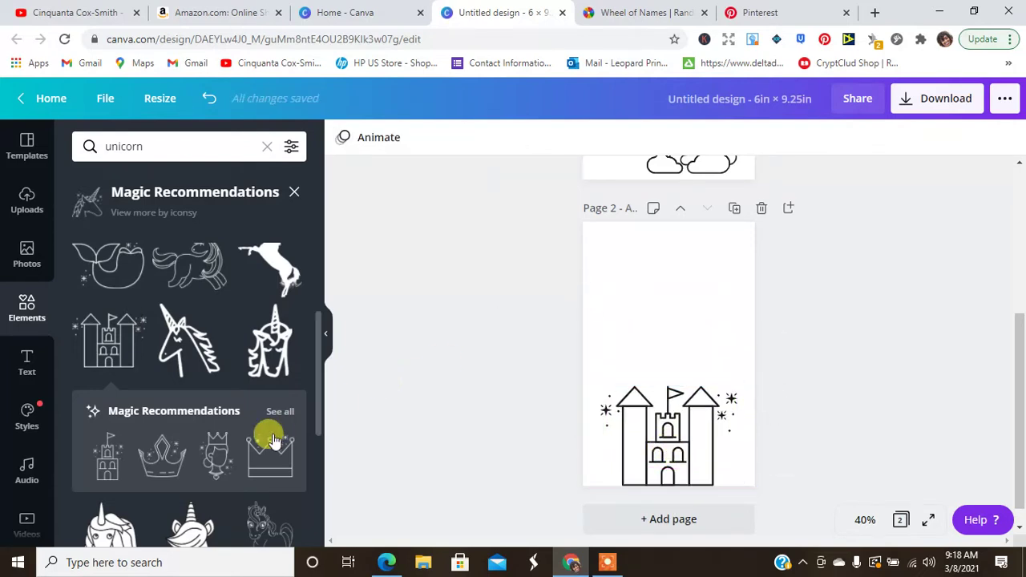
Remove the castle from page 2.
{"action": "left_click_drag", "start_coordinate": [317, 345], "coordinate": [313, 440]}
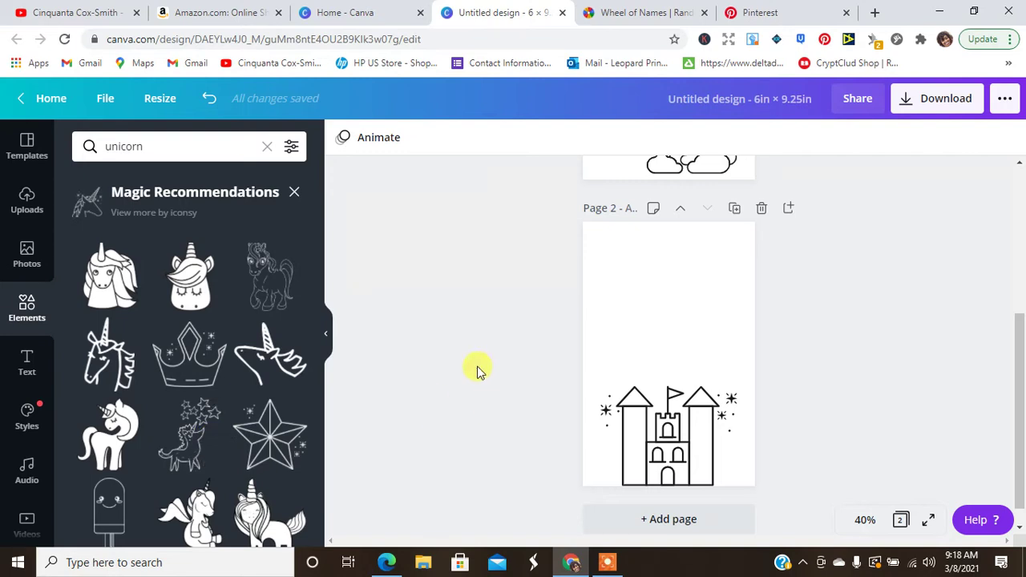
{"action": "left_click", "coordinate": [664, 404]}
{"action": "left_click_drag", "start_coordinate": [664, 405], "coordinate": [1020, 148]}
{"action": "left_click", "coordinate": [909, 291]}
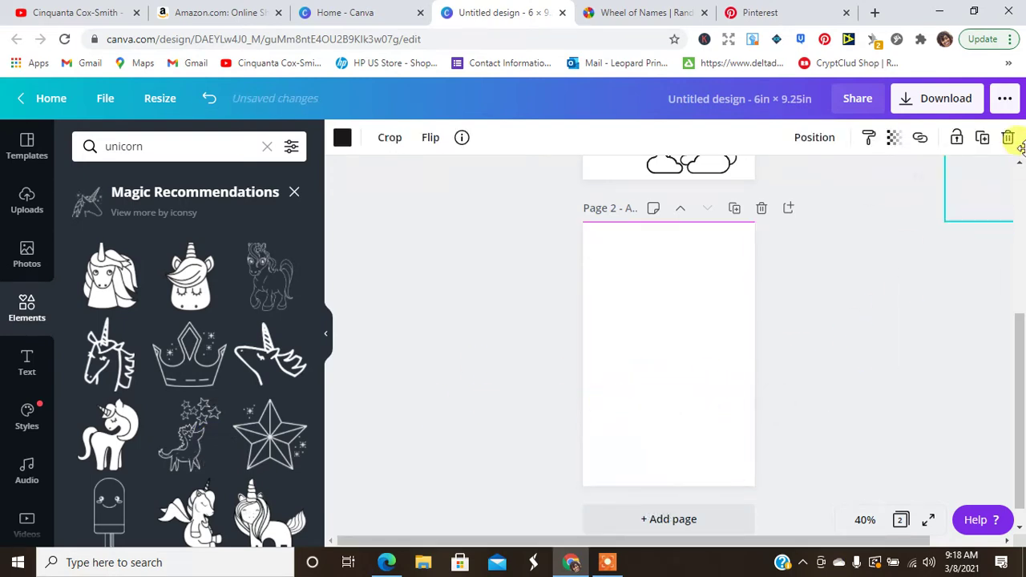
{"action": "left_click", "coordinate": [1009, 144]}
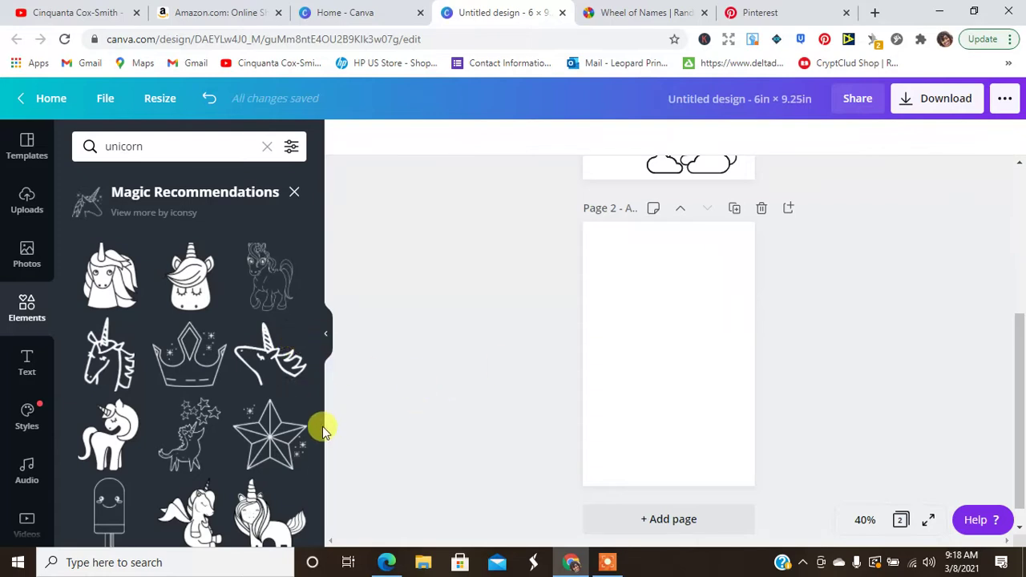
Add the outlined walking unicorn with large eyes to page 2 and enlarge it to nearly fill the page.
{"action": "scroll", "coordinate": [316, 435], "scroll_direction": "up", "scroll_amount": 1}
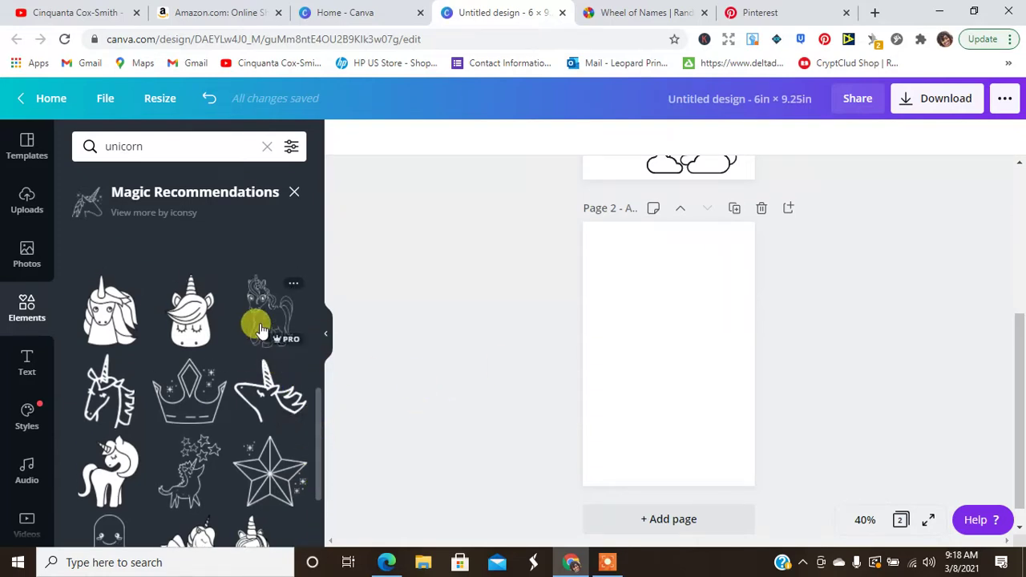
{"action": "left_click", "coordinate": [259, 329]}
{"action": "left_click_drag", "start_coordinate": [625, 286], "coordinate": [590, 233]}
{"action": "left_click_drag", "start_coordinate": [702, 406], "coordinate": [747, 477]}
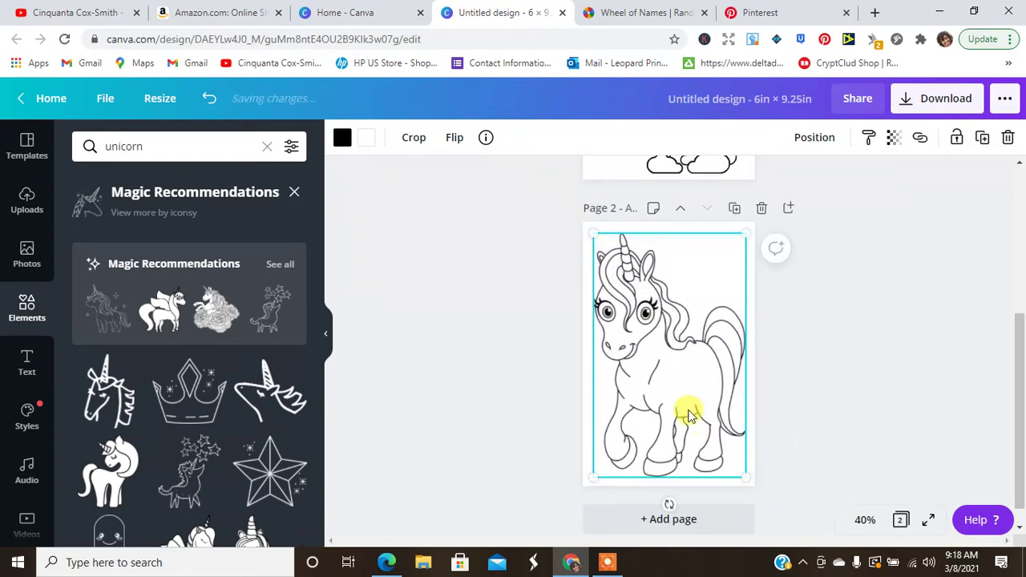
{"action": "left_click", "coordinate": [859, 350]}
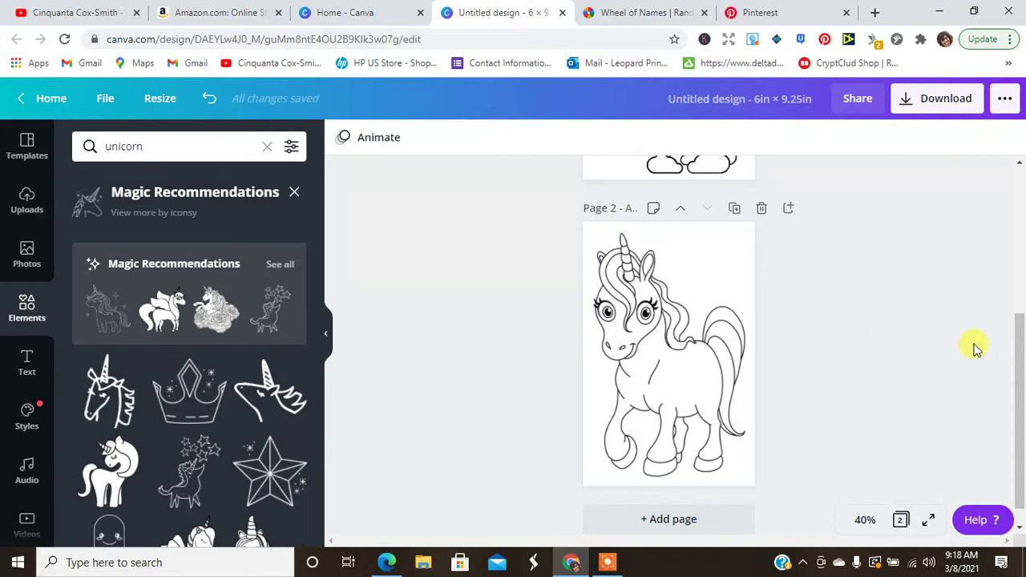
Add a third page and insert the outline of the unicorn looking up at stars.
{"action": "left_click_drag", "start_coordinate": [1019, 320], "coordinate": [1019, 417]}
{"action": "left_click", "coordinate": [685, 497]}
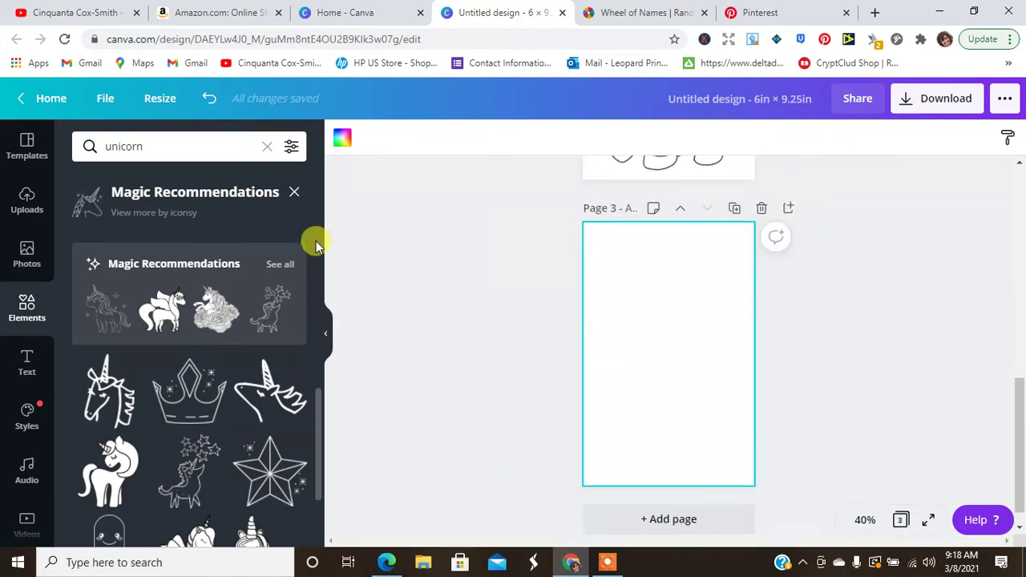
{"action": "scroll", "coordinate": [320, 396], "scroll_direction": "down", "scroll_amount": 3}
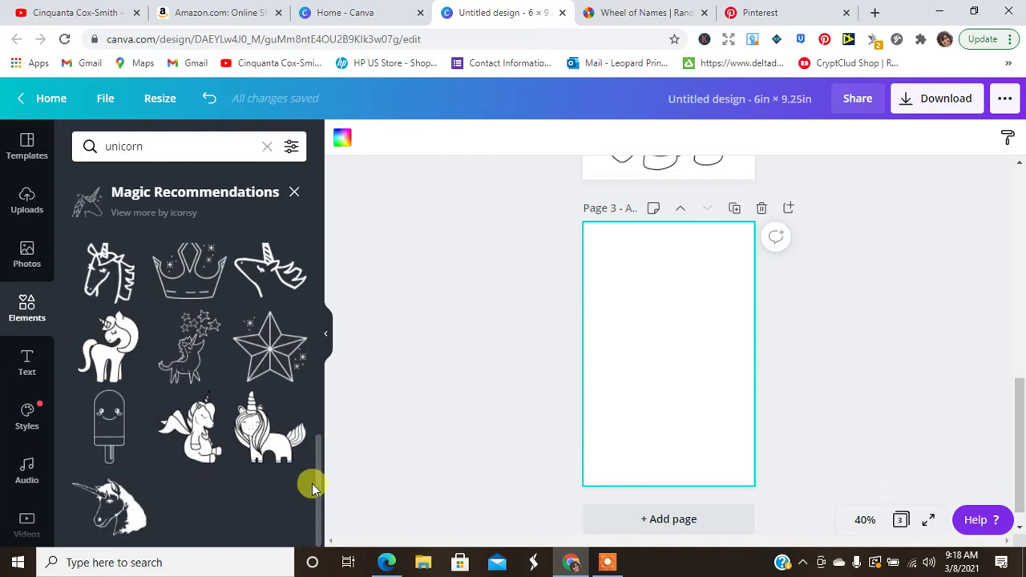
{"action": "left_click", "coordinate": [195, 363]}
Enlarge the unicorn-and-stars outline to about 5.8 by 6.9 in and centre it on page 3.
{"action": "left_click_drag", "start_coordinate": [635, 312], "coordinate": [578, 244]}
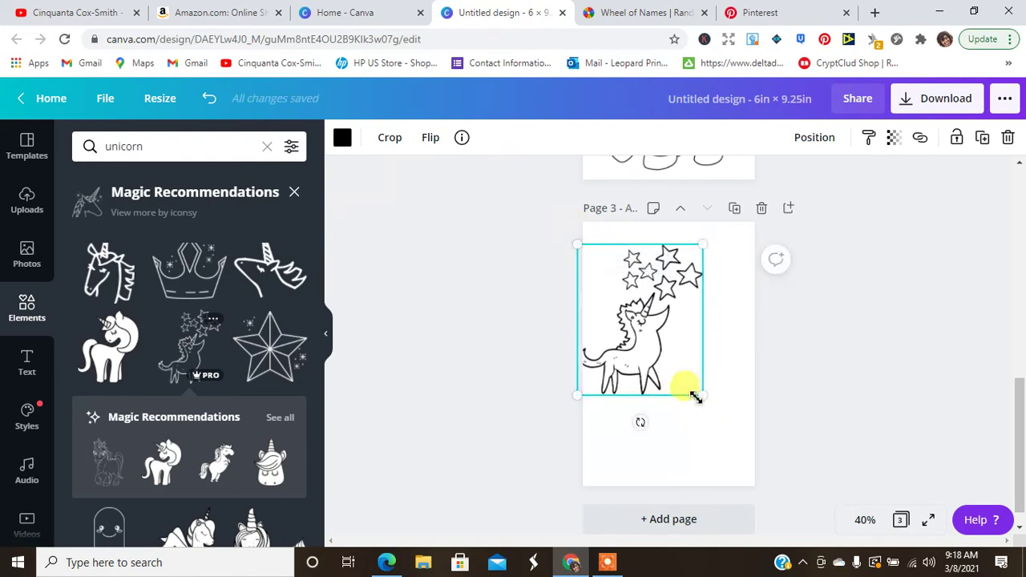
{"action": "left_click_drag", "start_coordinate": [698, 394], "coordinate": [742, 449]}
{"action": "left_click_drag", "start_coordinate": [663, 386], "coordinate": [667, 384]}
{"action": "left_click_drag", "start_coordinate": [587, 448], "coordinate": [591, 441]}
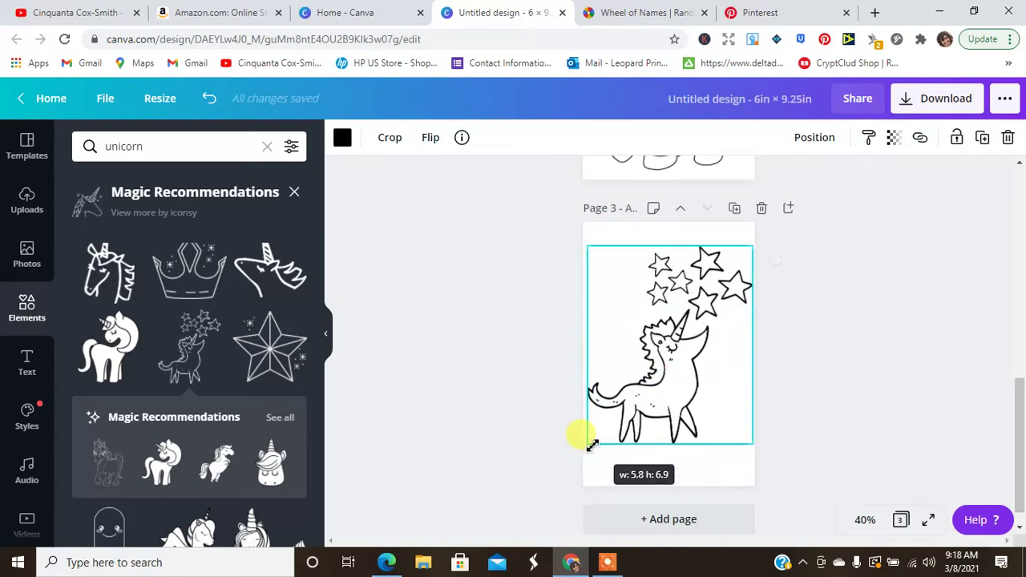
{"action": "left_click_drag", "start_coordinate": [662, 396], "coordinate": [662, 401]}
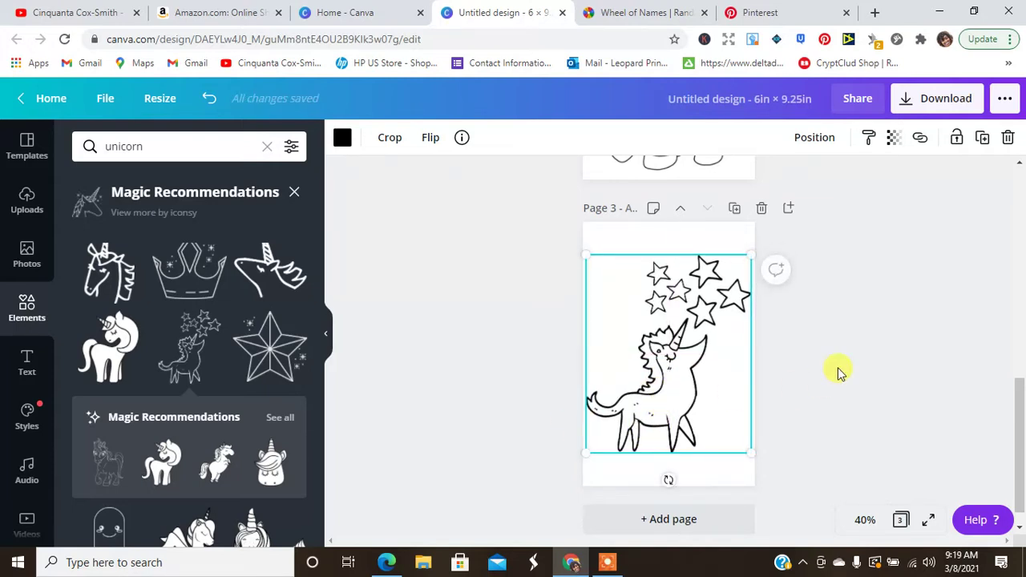
{"action": "left_click", "coordinate": [837, 372]}
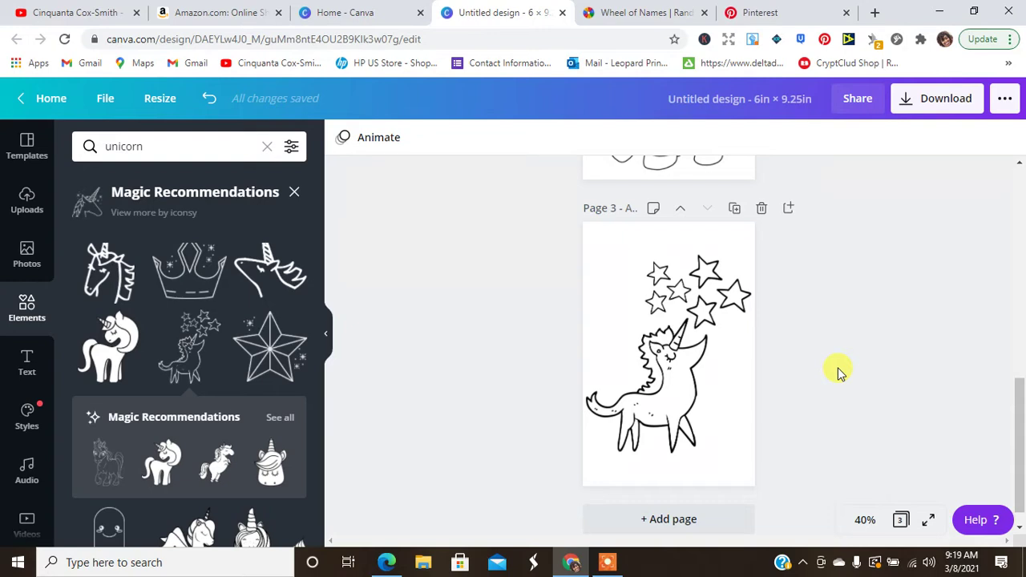
Rename the design "Unicorn Coloring Page".
{"action": "left_click_drag", "start_coordinate": [1020, 423], "coordinate": [1010, 144]}
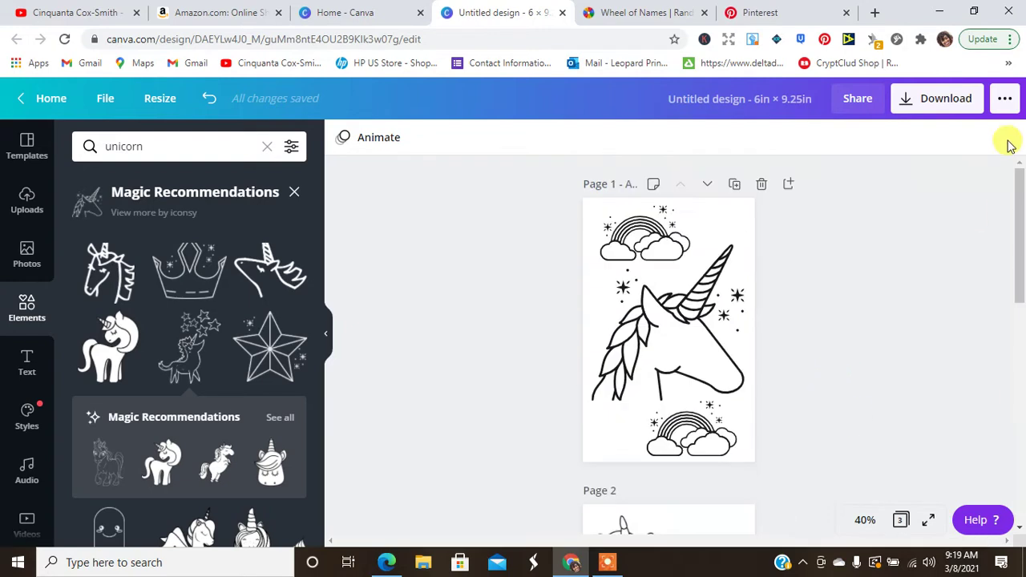
{"action": "left_click", "coordinate": [716, 106]}
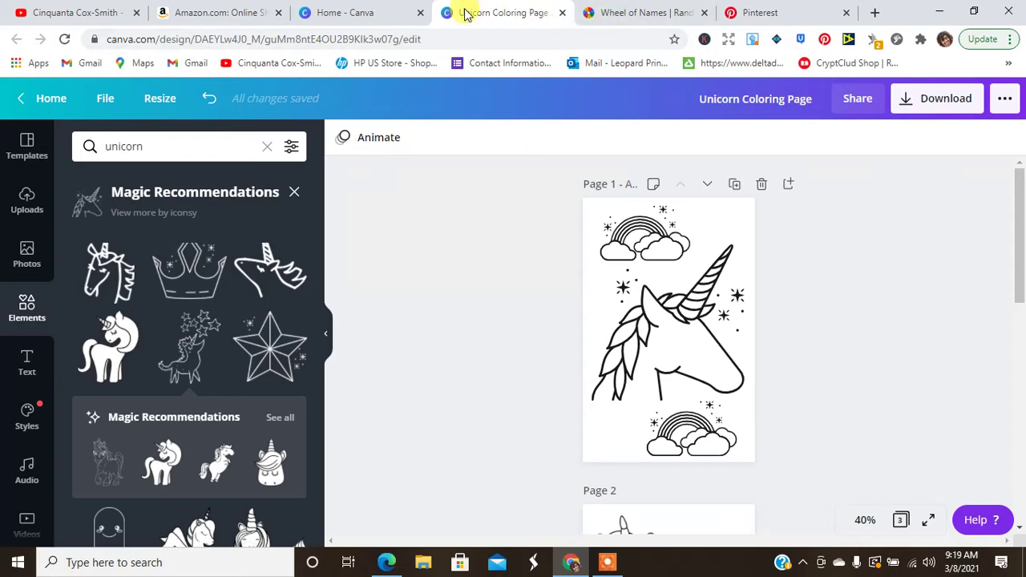
Switch to Amazon and search all departments for "unicorn day coloring book".
{"action": "left_click", "coordinate": [230, 12]}
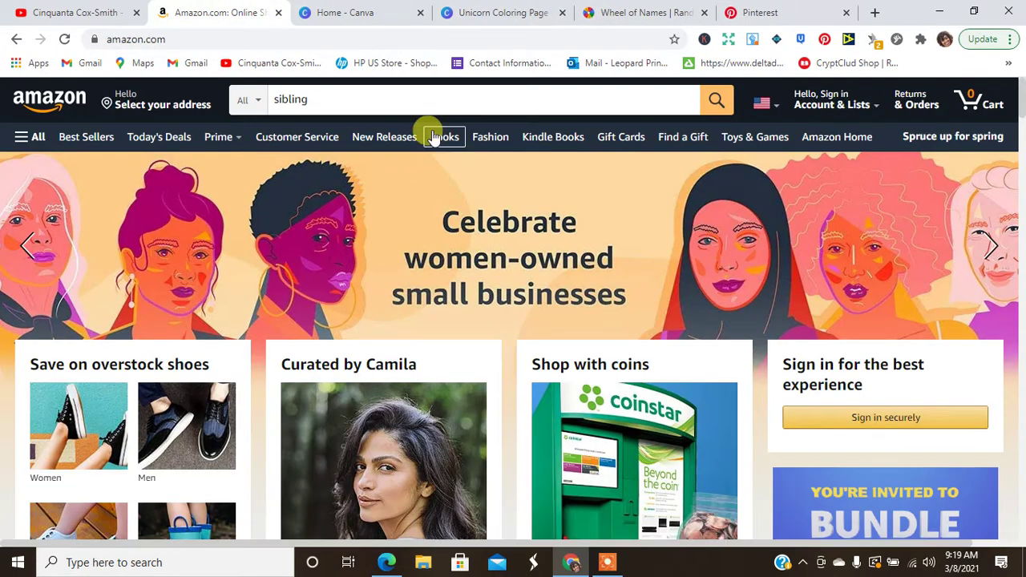
{"action": "left_click_drag", "start_coordinate": [407, 92], "coordinate": [262, 127]}
{"action": "type", "text": "un"}
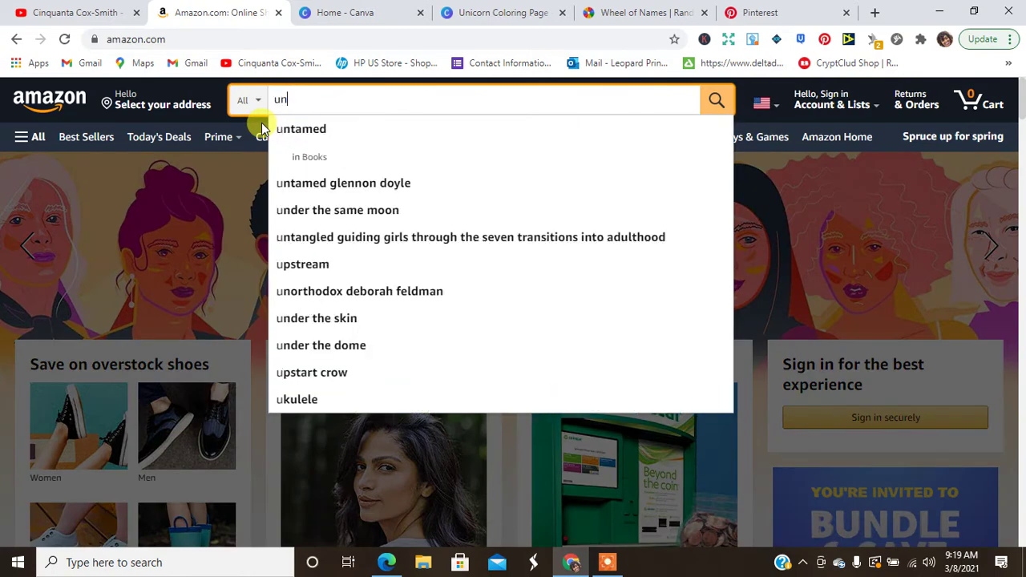
{"action": "type", "text": "ic"}
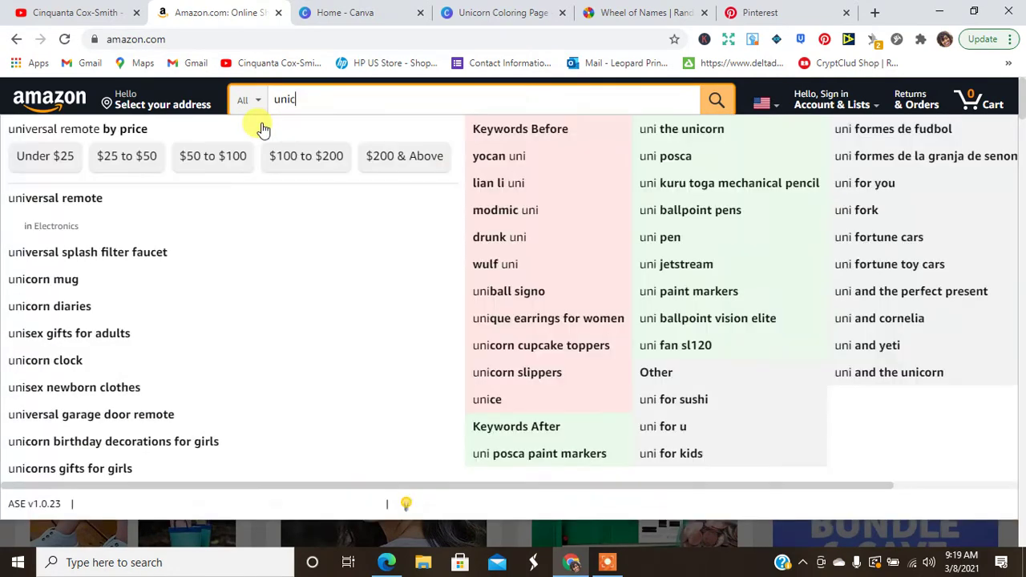
{"action": "type", "text": "orn day"}
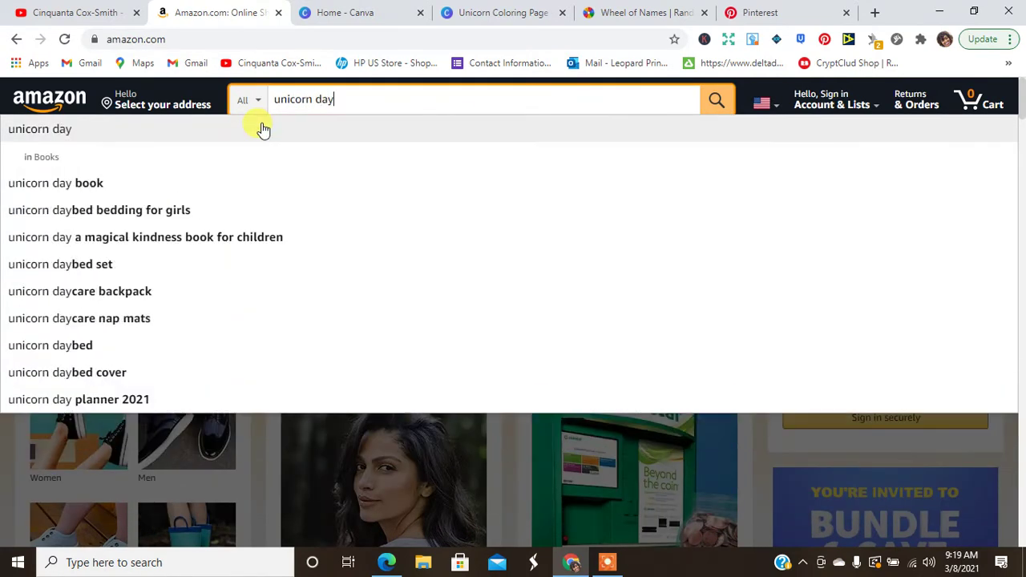
{"action": "type", "text": " co"}
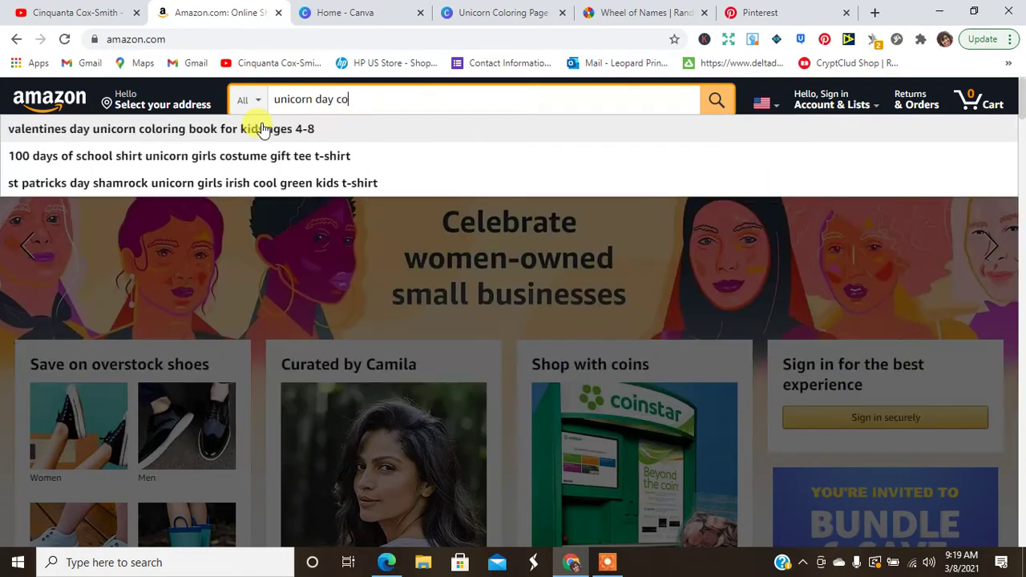
{"action": "type", "text": "lor"}
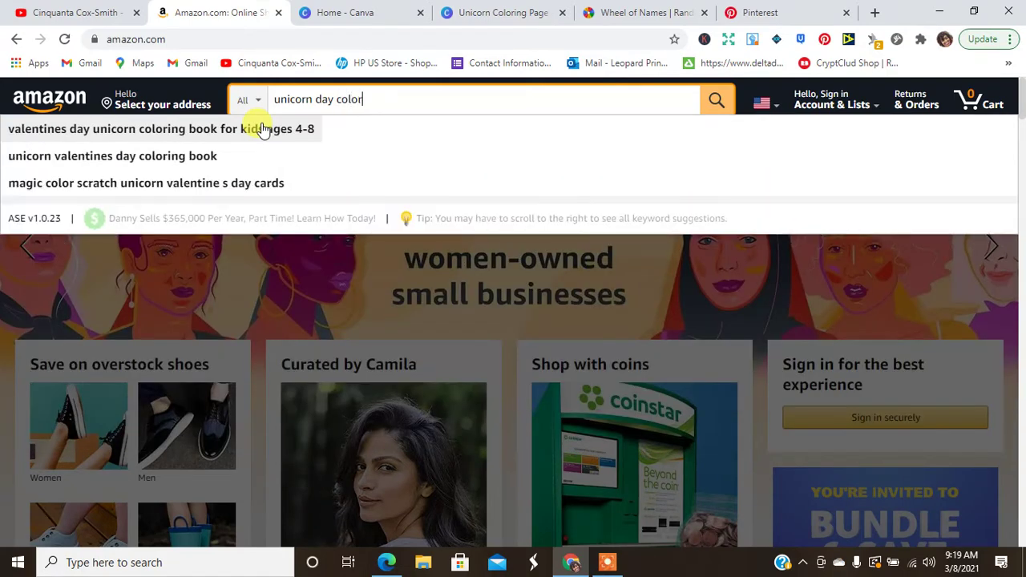
{"action": "type", "text": "ing book"}
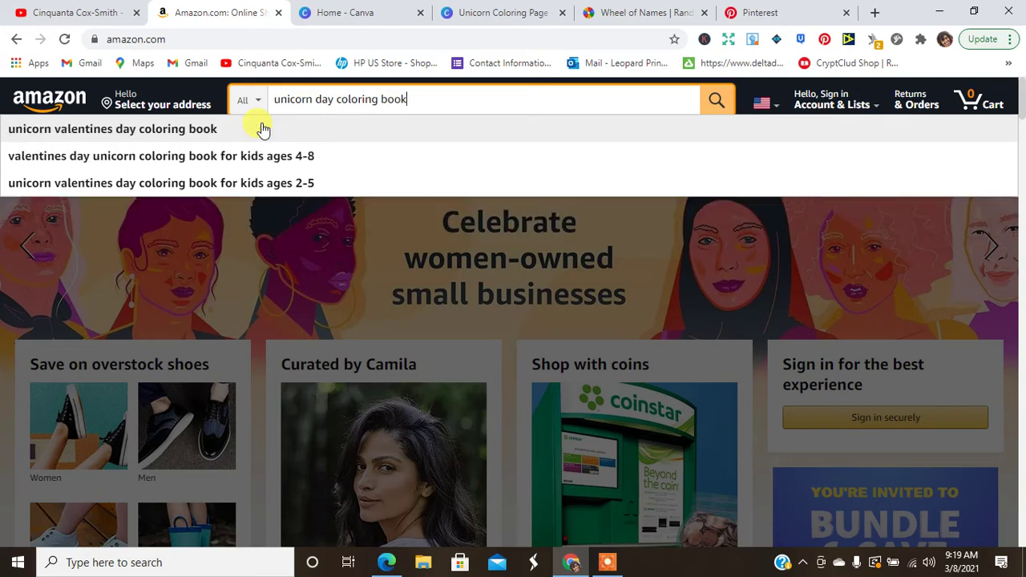
{"action": "key", "text": "Return"}
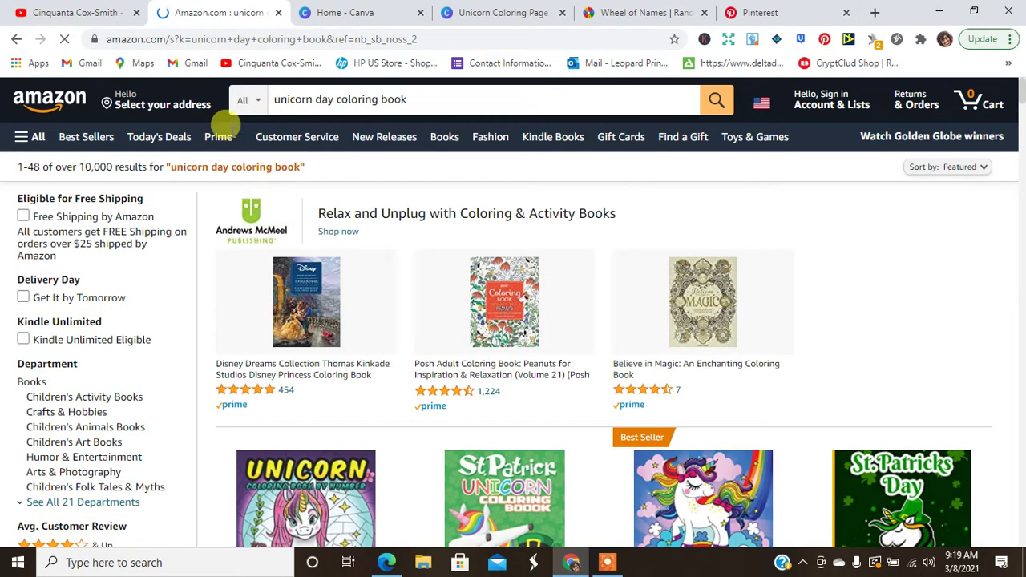
Restrict the "unicorn day coloring book" search to the Books department and review the listed titles and their sales ranks.
{"action": "left_click", "coordinate": [254, 101]}
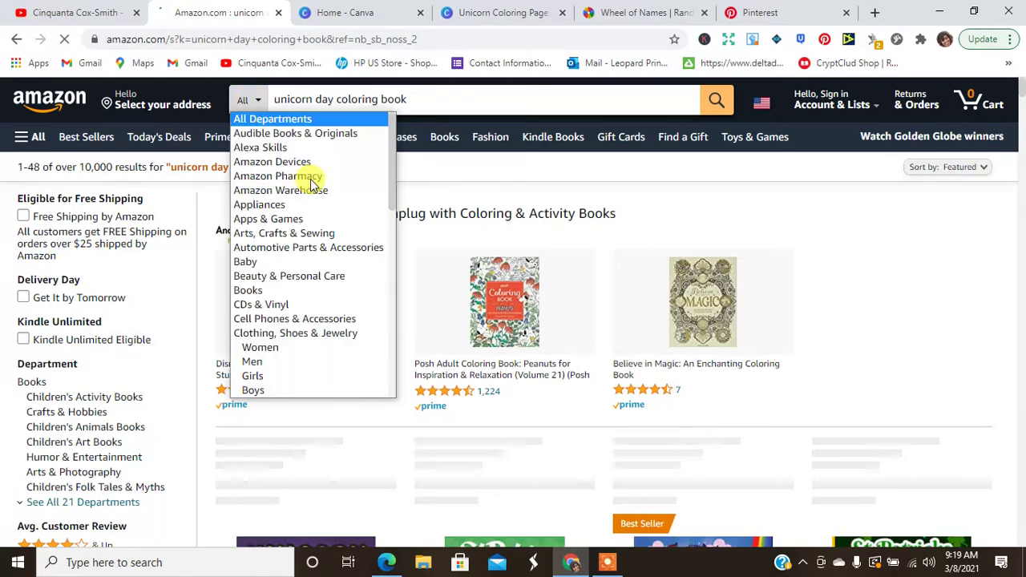
{"action": "left_click", "coordinate": [247, 290]}
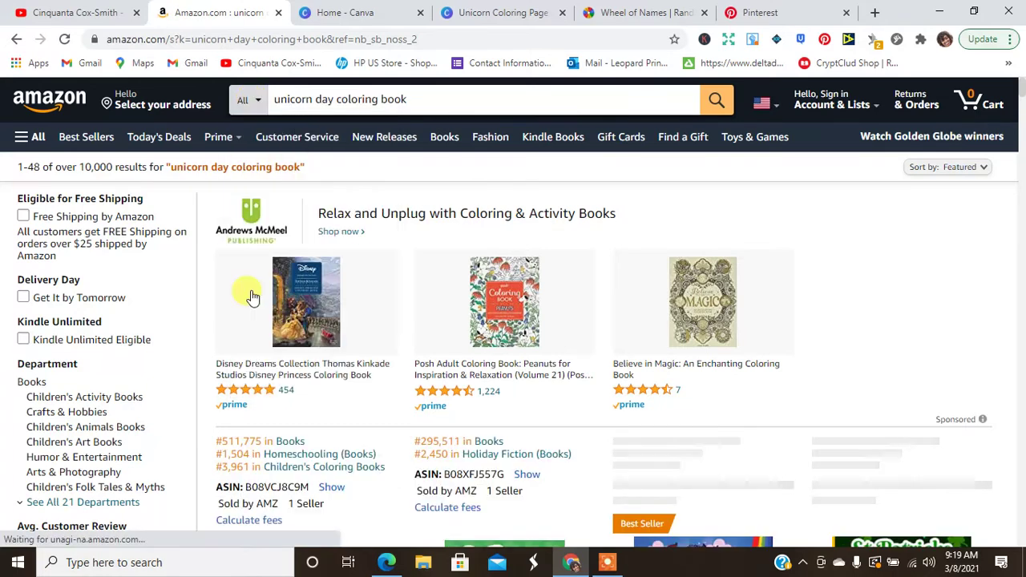
{"action": "left_click", "coordinate": [709, 109]}
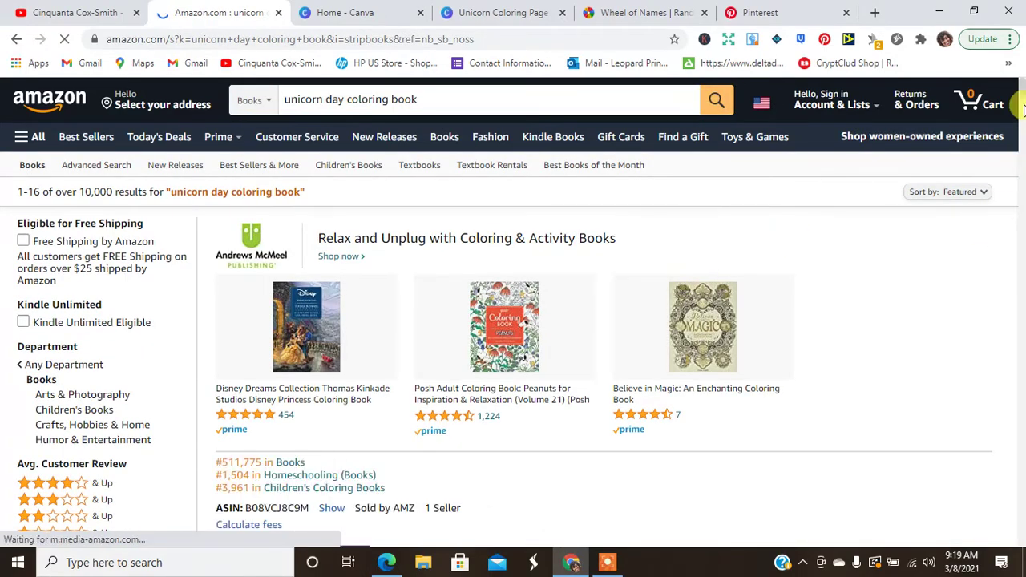
{"action": "scroll", "coordinate": [1022, 106], "scroll_direction": "down", "scroll_amount": 2}
{"action": "scroll", "coordinate": [1022, 106], "scroll_direction": "down", "scroll_amount": 13}
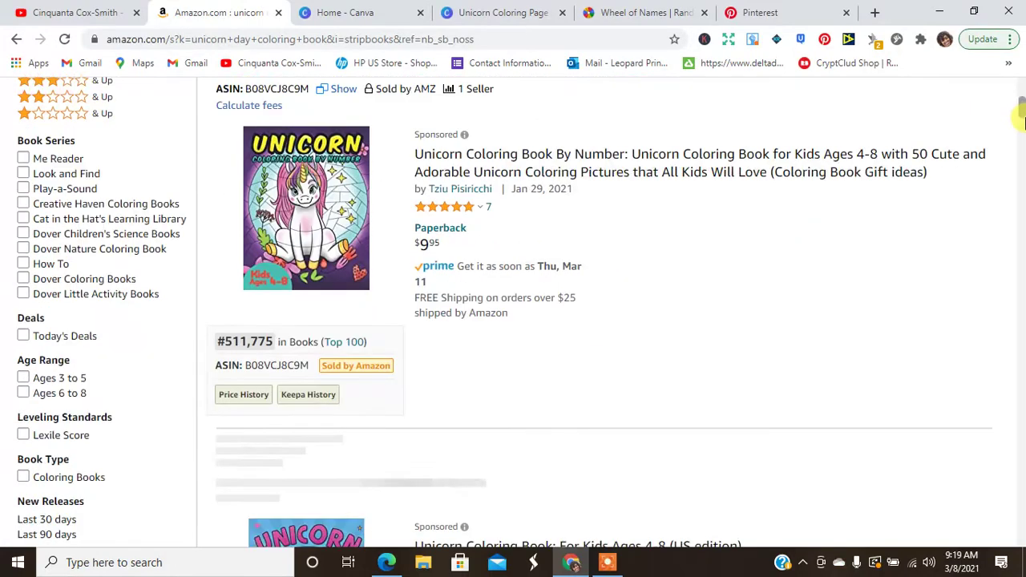
{"action": "scroll", "coordinate": [1023, 148], "scroll_direction": "down", "scroll_amount": 6}
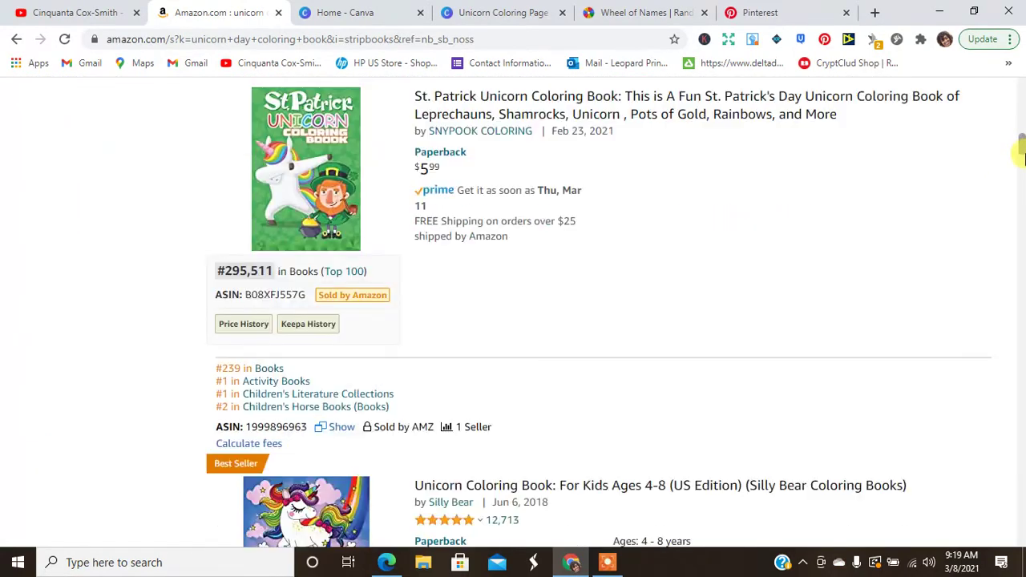
{"action": "left_click_drag", "start_coordinate": [1022, 160], "coordinate": [1016, 16]}
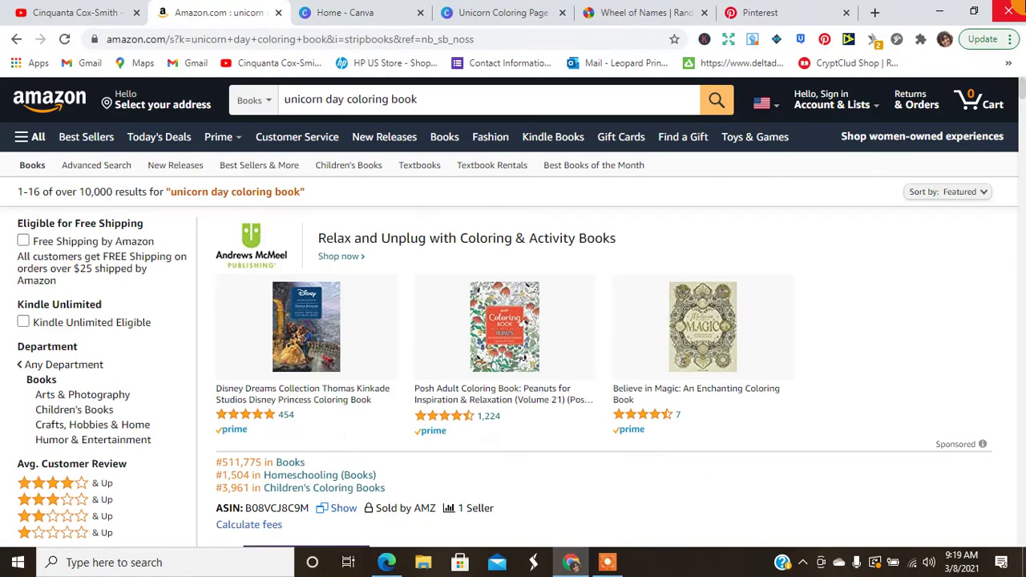
Add "easter" to the front of the search phrase, rerun the Books search and look through the listings.
{"action": "left_click", "coordinate": [279, 102]}
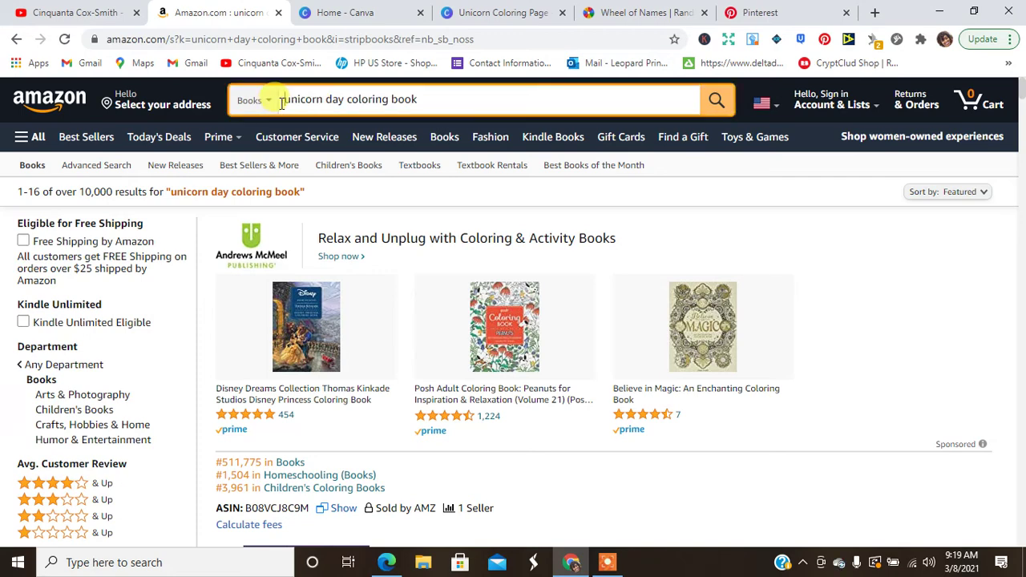
{"action": "type", "text": "easte"}
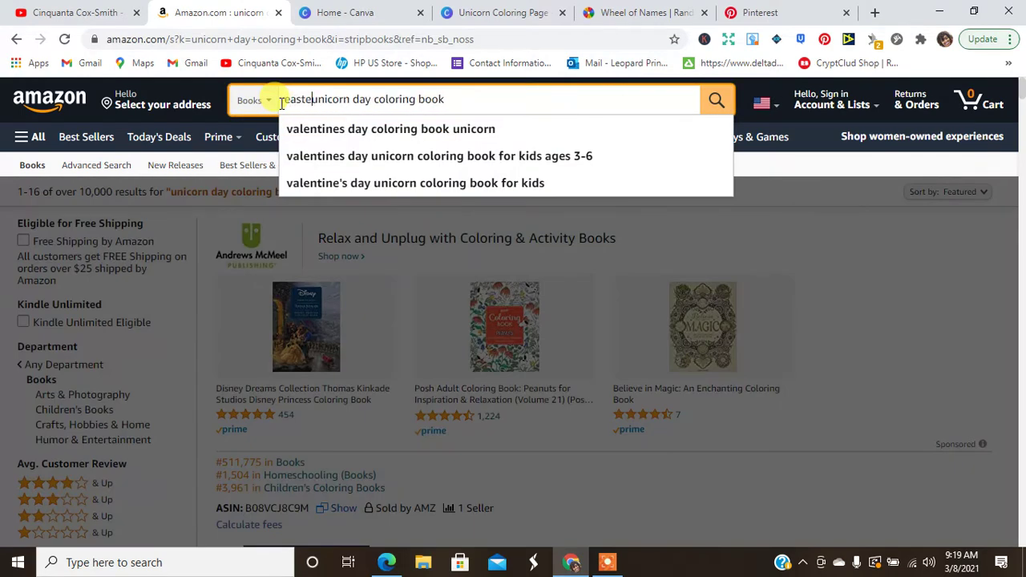
{"action": "type", "text": "r"}
{"action": "key", "text": "Return"}
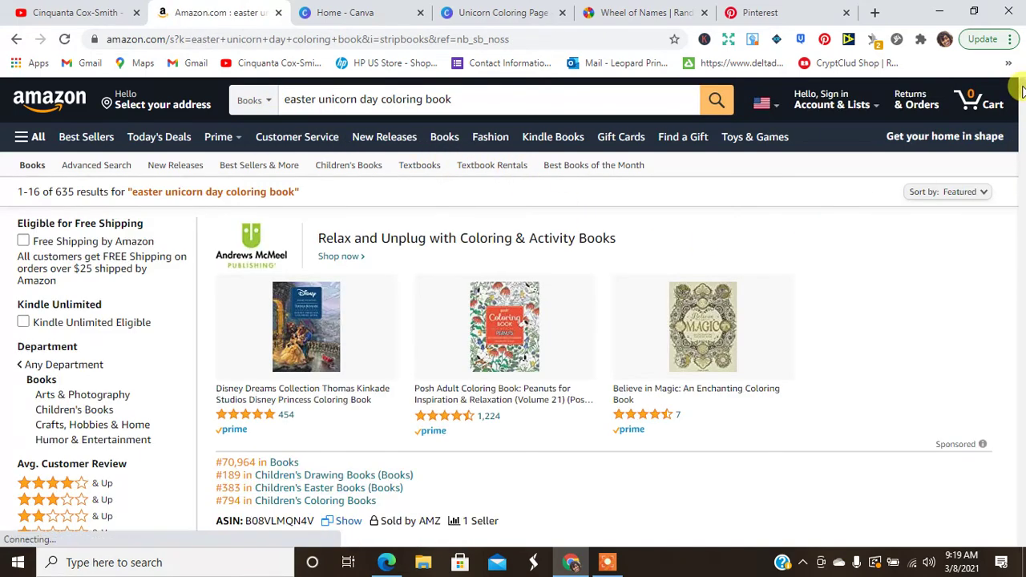
{"action": "left_click_drag", "start_coordinate": [1023, 90], "coordinate": [1008, 10]}
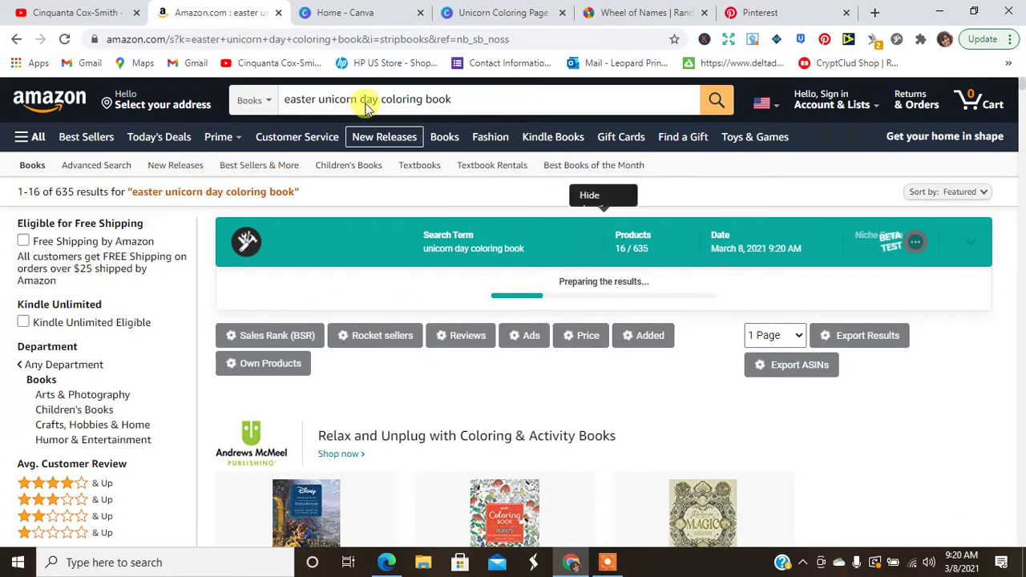
Change the Books search to "bunny unicorn coloring book" and examine the sales ranks of the first listings.
{"action": "left_click_drag", "start_coordinate": [318, 98], "coordinate": [238, 110]}
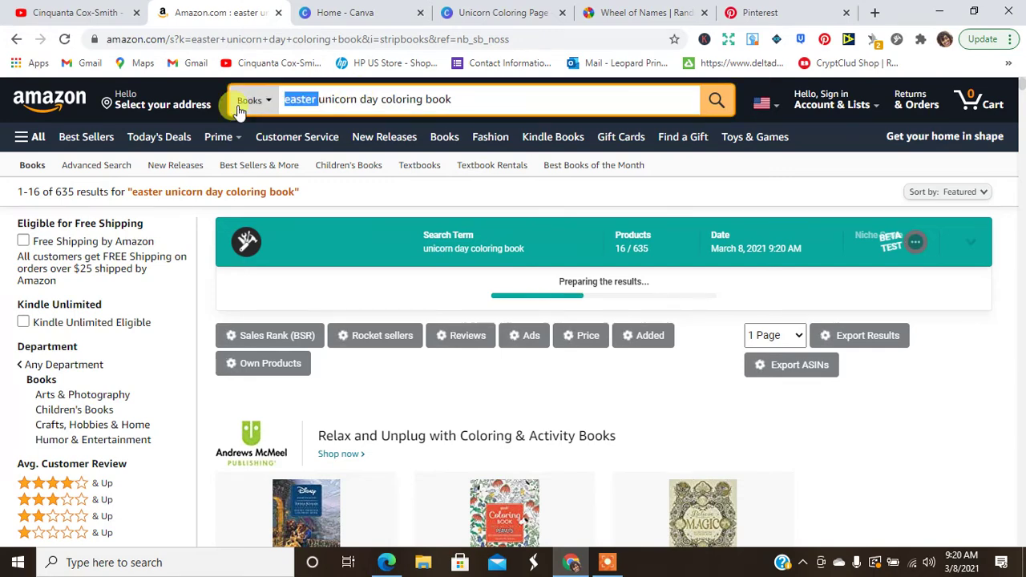
{"action": "key", "text": "BackSpace"}
{"action": "type", "text": "bunny"}
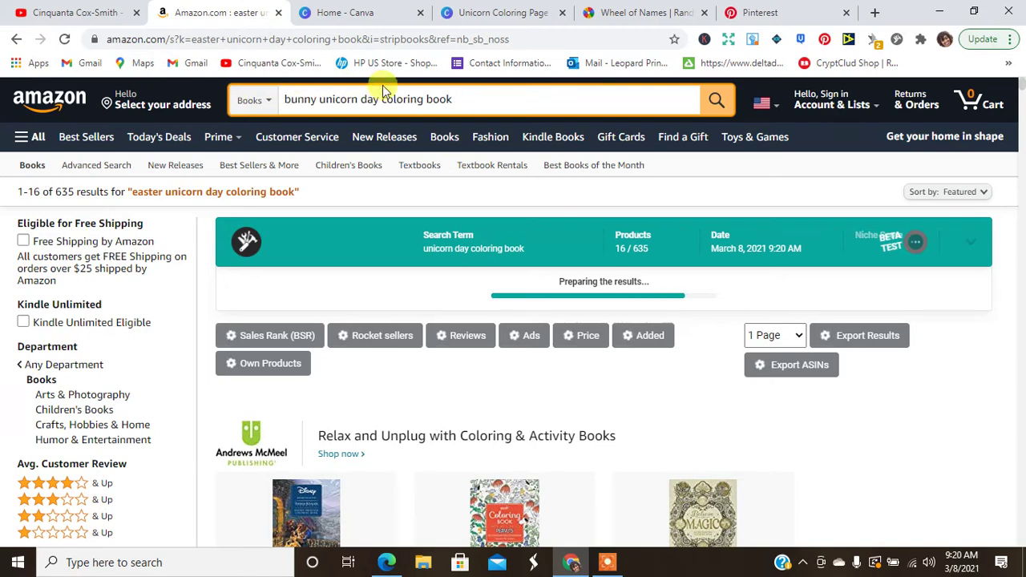
{"action": "key", "text": "BackSpace"}
{"action": "key", "text": "BackSpace"}
{"action": "key", "text": "Return"}
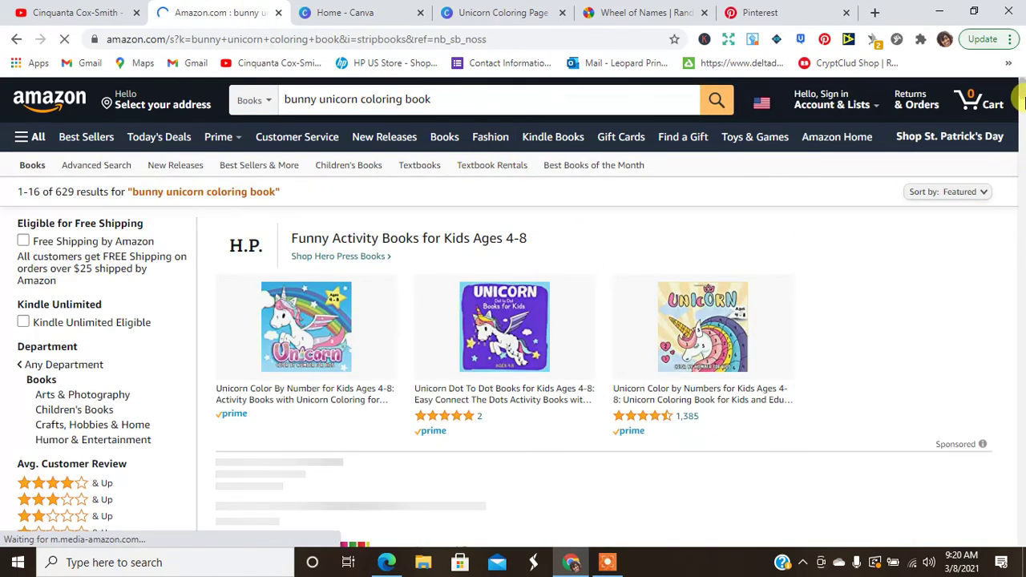
{"action": "scroll", "coordinate": [1022, 160], "scroll_direction": "down", "scroll_amount": 10}
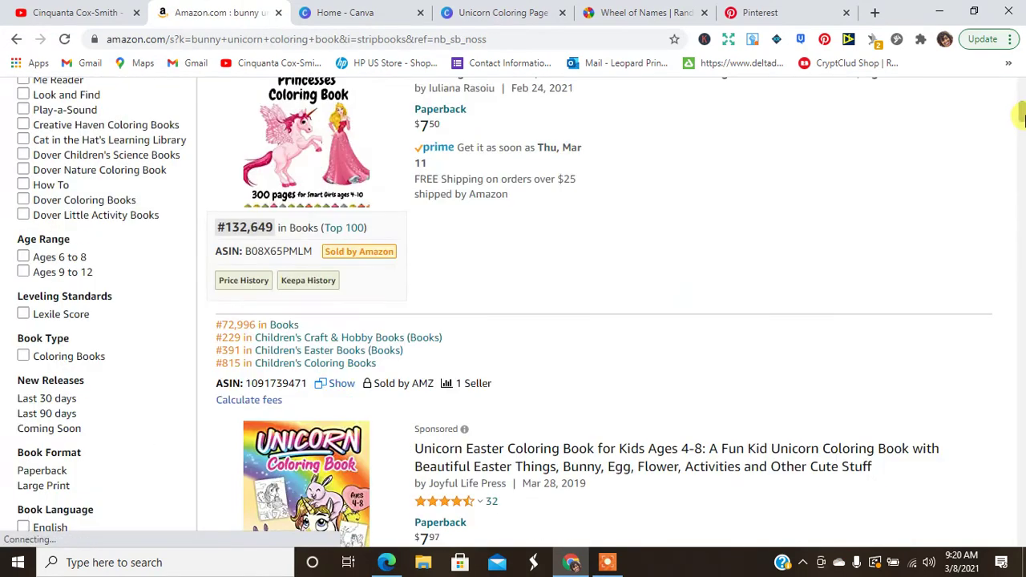
{"action": "scroll", "coordinate": [1022, 116], "scroll_direction": "down", "scroll_amount": 1}
{"action": "scroll", "coordinate": [1022, 114], "scroll_direction": "up", "scroll_amount": 2}
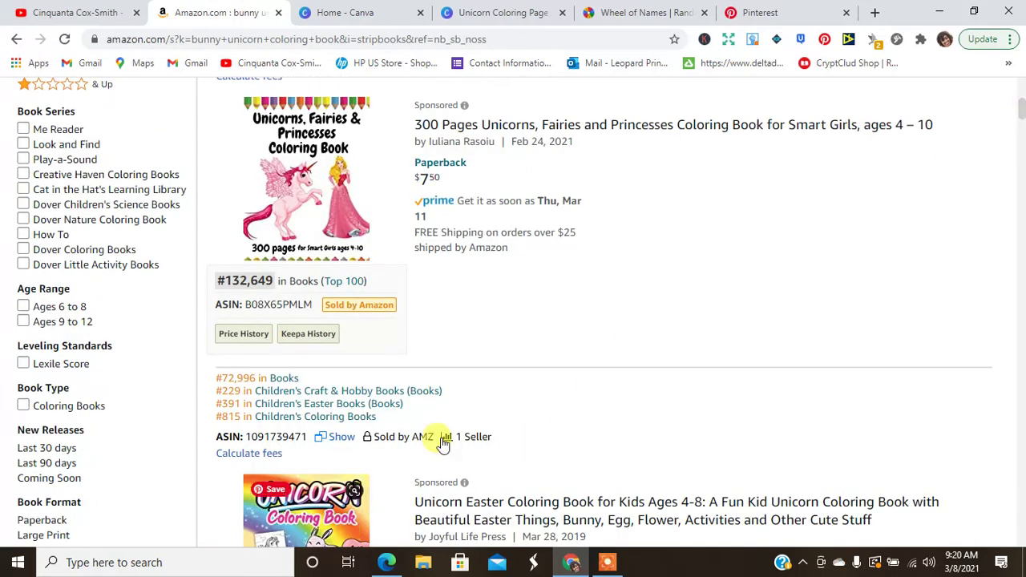
Open redbubble.com in a new browser tab.
{"action": "left_click", "coordinate": [875, 12]}
{"action": "left_click", "coordinate": [580, 37]}
{"action": "type", "text": "redbu"}
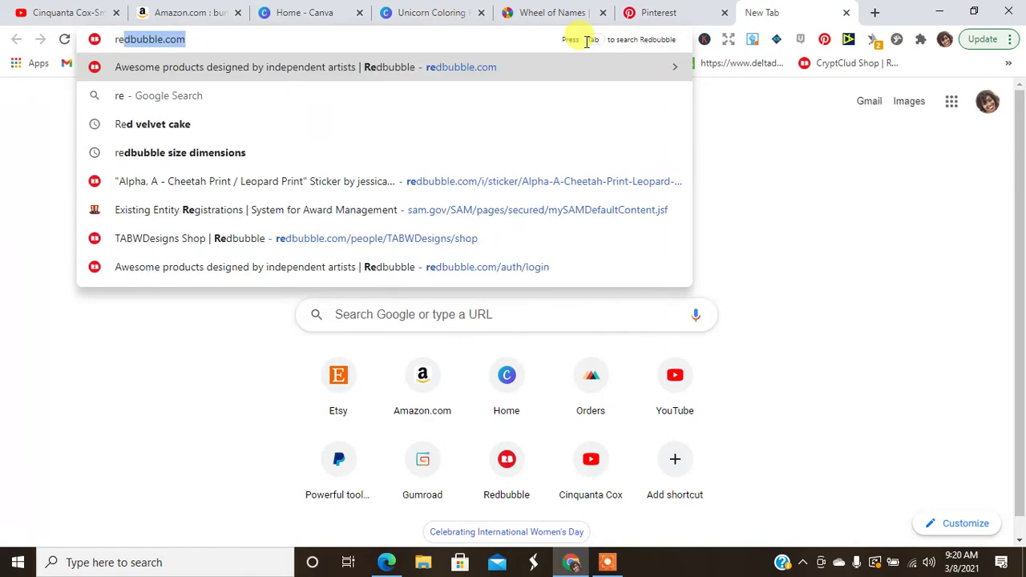
{"action": "type", "text": "bble.com"}
{"action": "key", "text": "Return"}
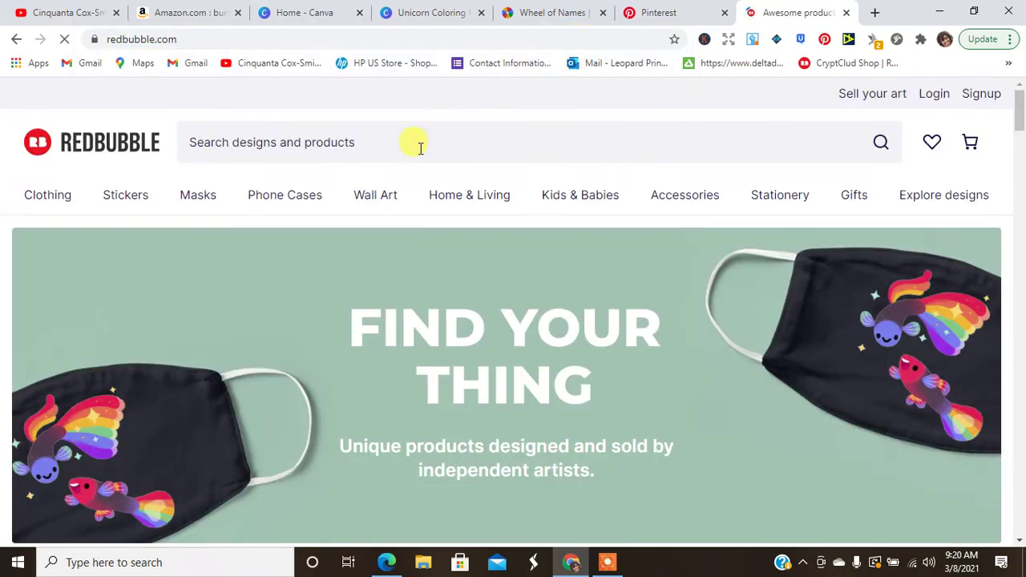
Search Redbubble for "bunny unicorn" and browse the product designs for coloring page ideas.
{"action": "left_click", "coordinate": [420, 144]}
{"action": "type", "text": "bunny u"}
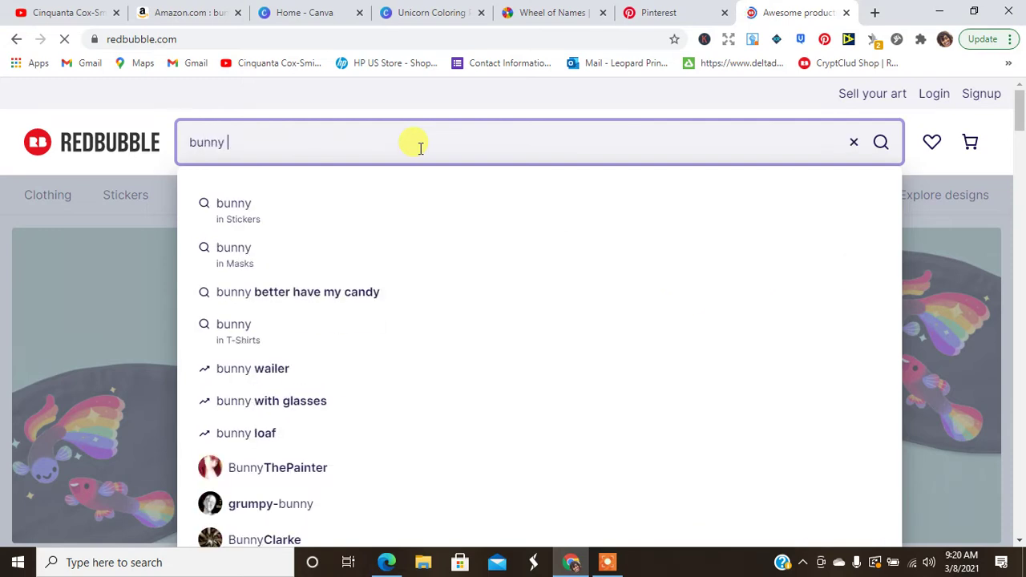
{"action": "type", "text": "nicorn"}
{"action": "key", "text": "Return"}
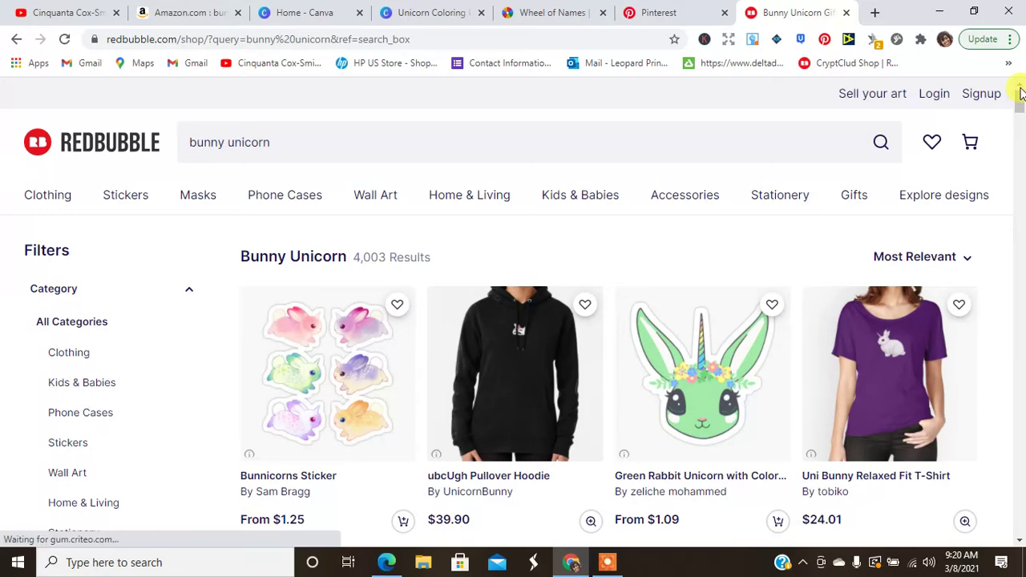
{"action": "left_click_drag", "start_coordinate": [1021, 107], "coordinate": [1020, 143]}
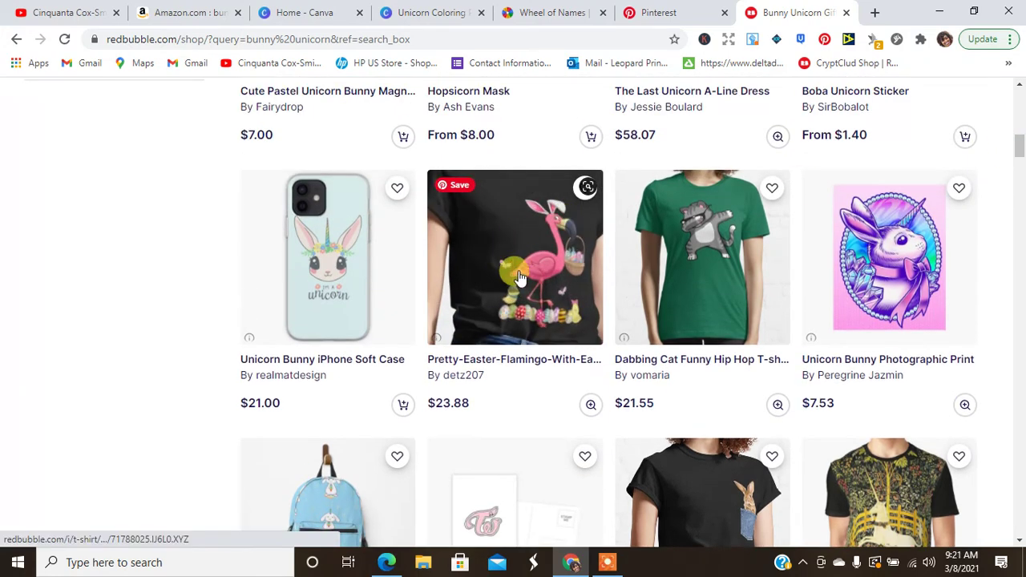
{"action": "left_click_drag", "start_coordinate": [1021, 147], "coordinate": [1021, 193]}
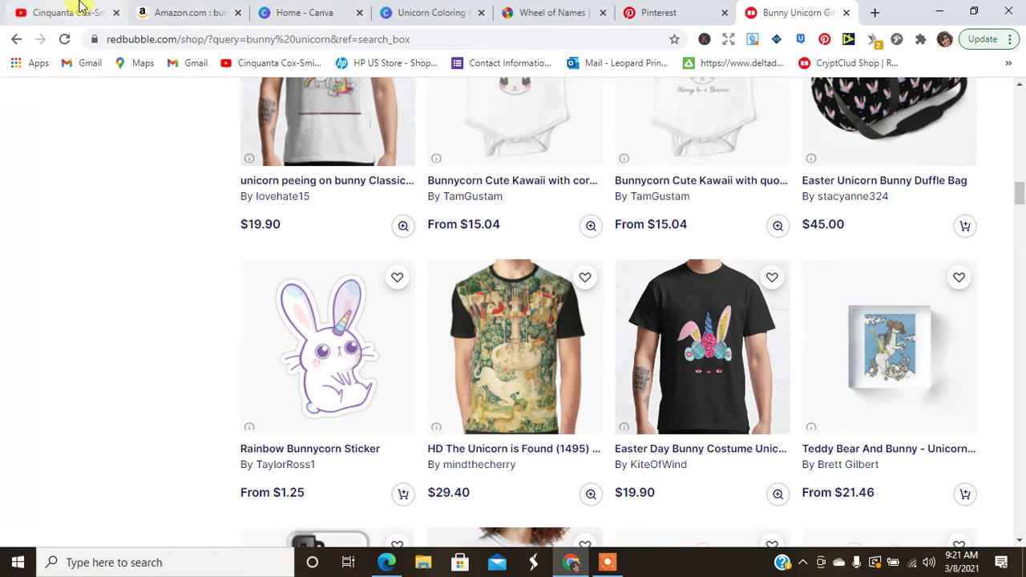
{"action": "left_click", "coordinate": [39, 14]}
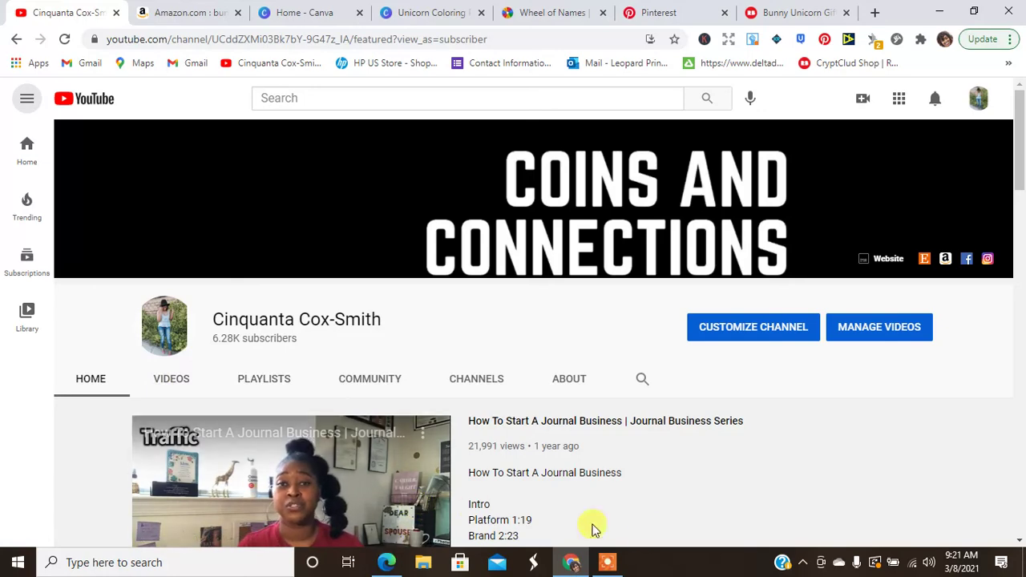
{"action": "left_click", "coordinate": [607, 562]}
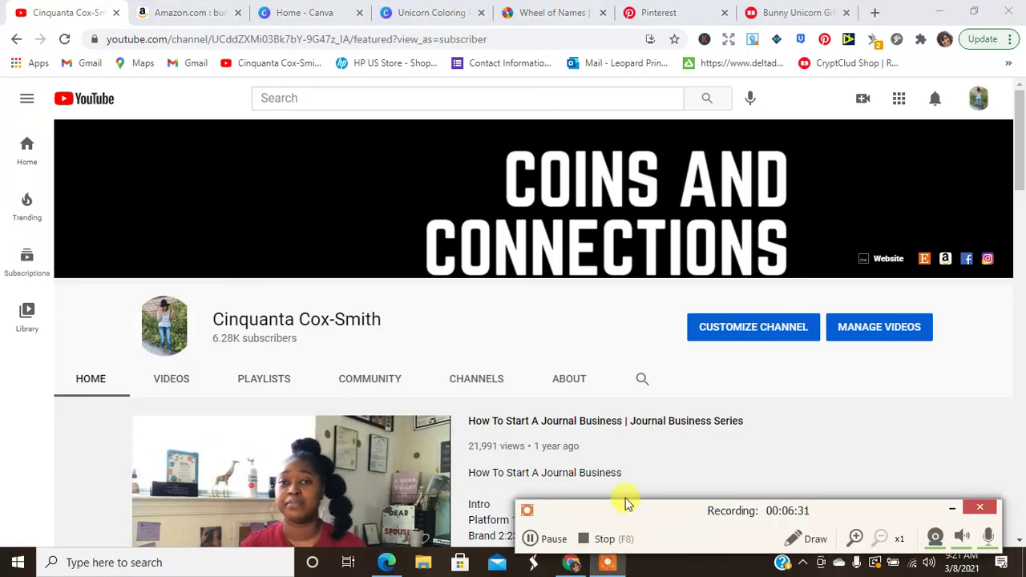